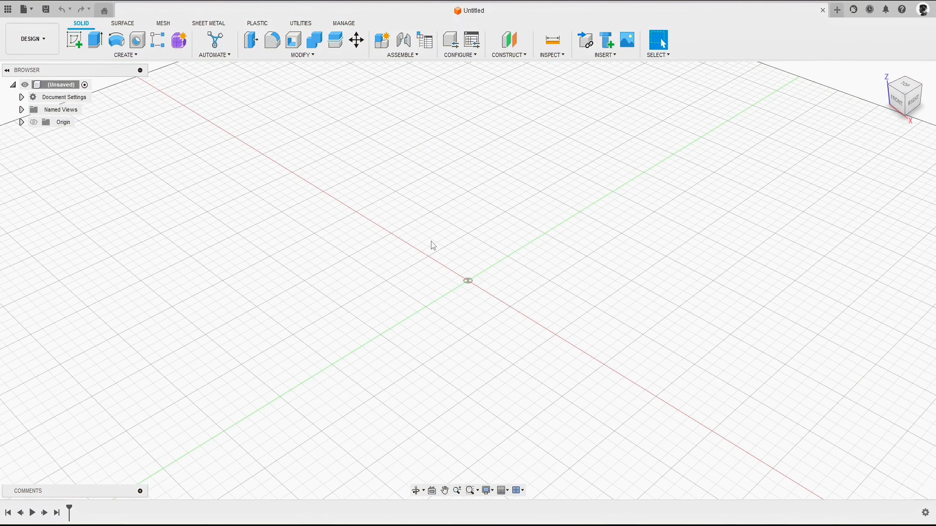
Step: Start a sketch on the horizontal XY plane and draw an 80 × 40 mm two-point rectangle from the origin
click(82, 43)
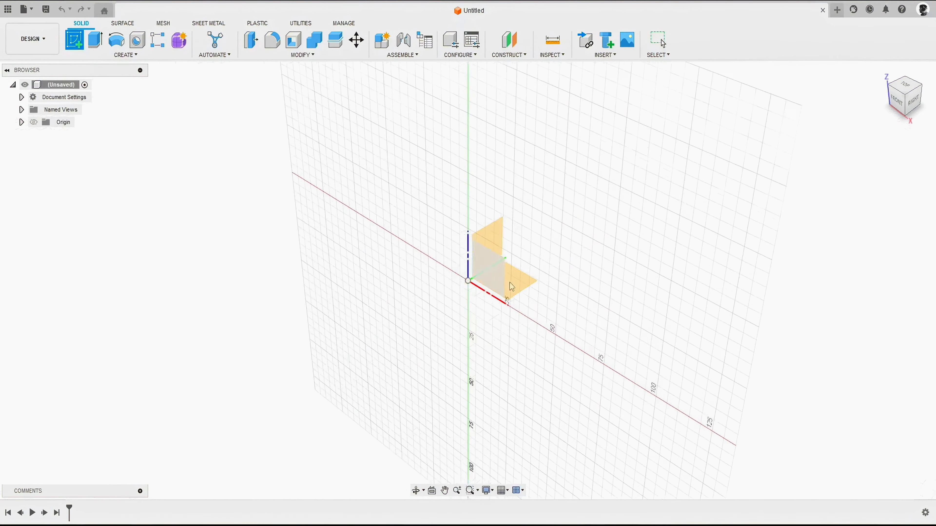
click(524, 283)
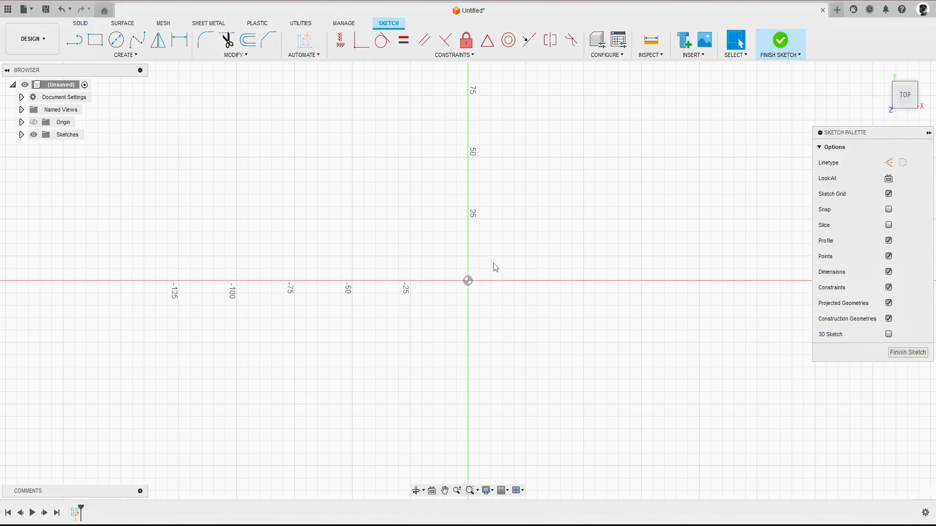
click(95, 41)
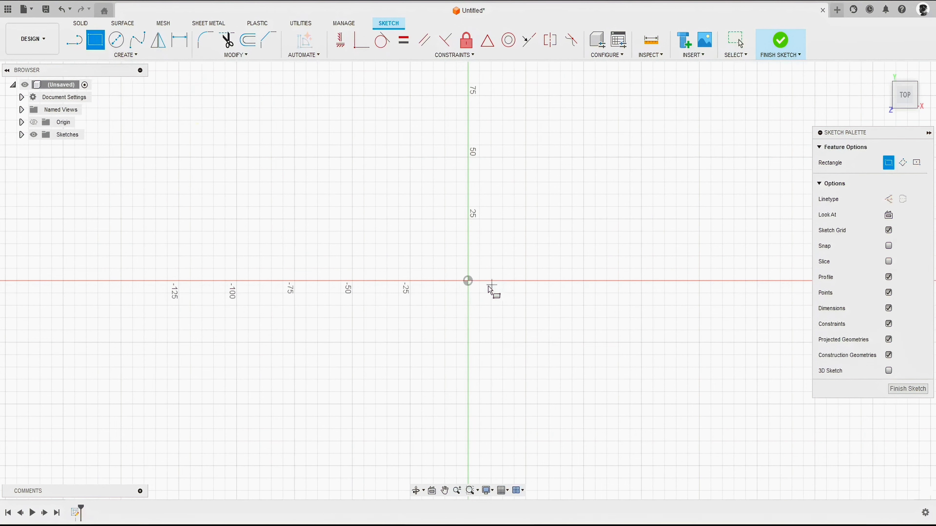
click(468, 281)
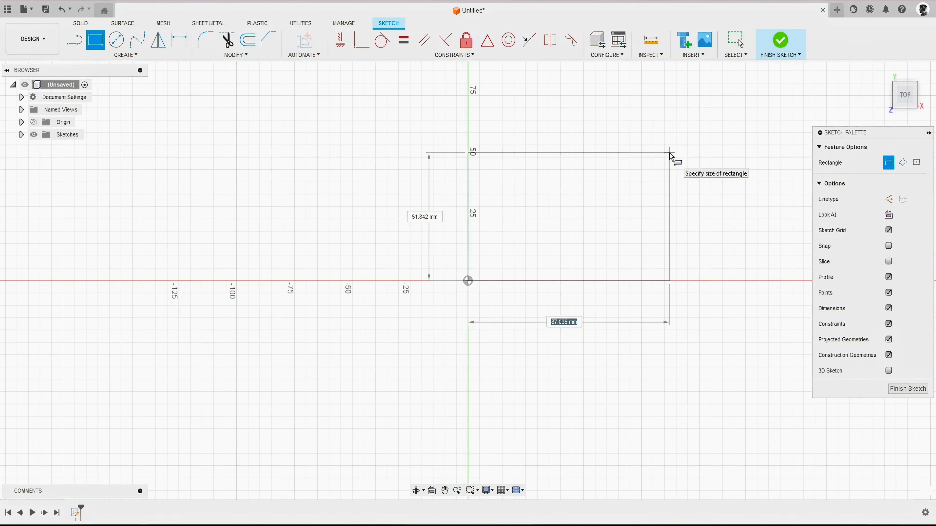
text(80)
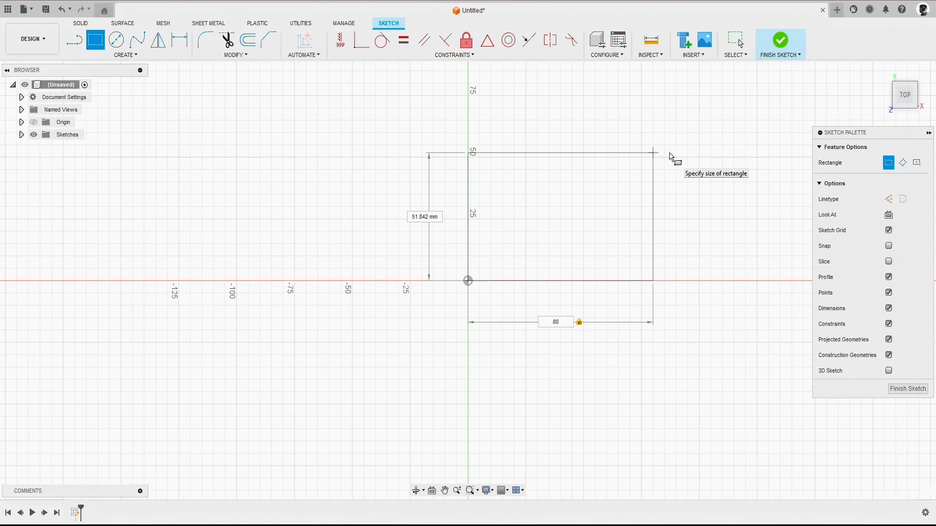
key(Tab)
text(40)
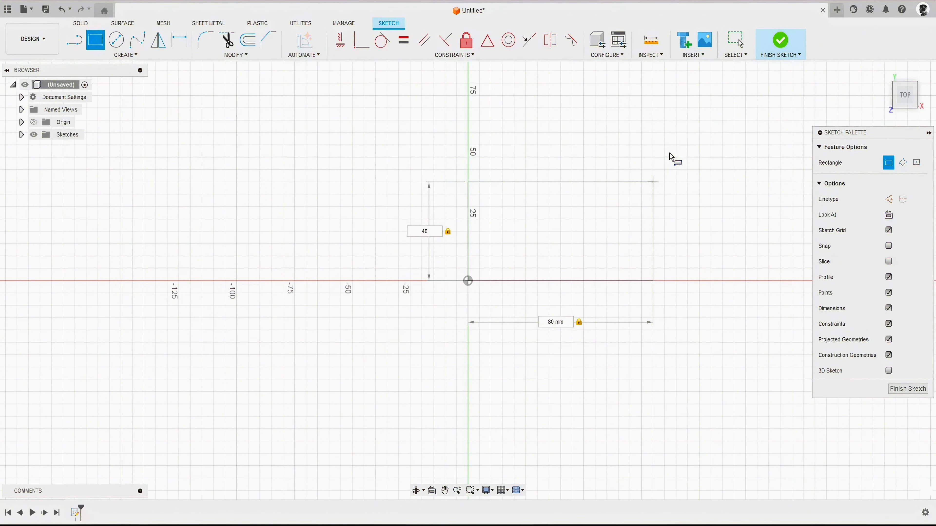
key(Return)
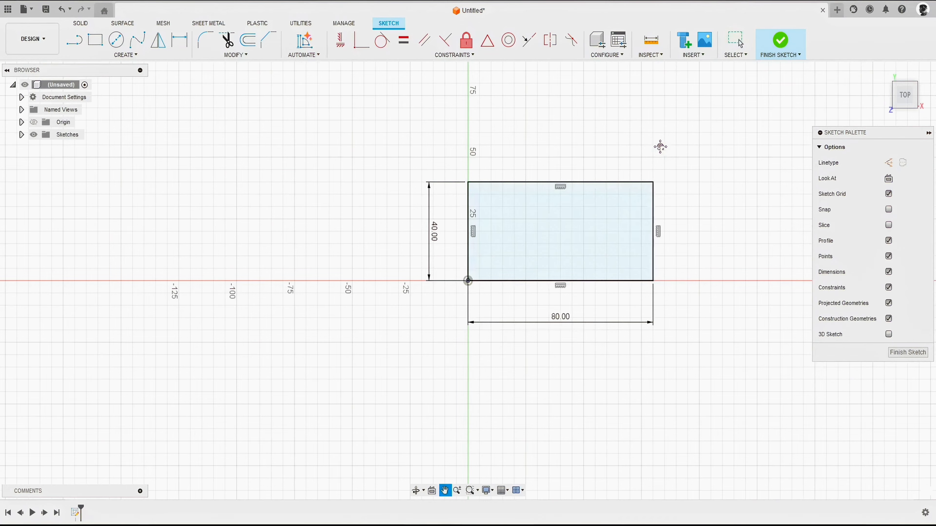
Step: Draw vertical and horizontal construction lines joining the midpoints of the rectangle's opposite sides
scroll(526, 221, up, 3)
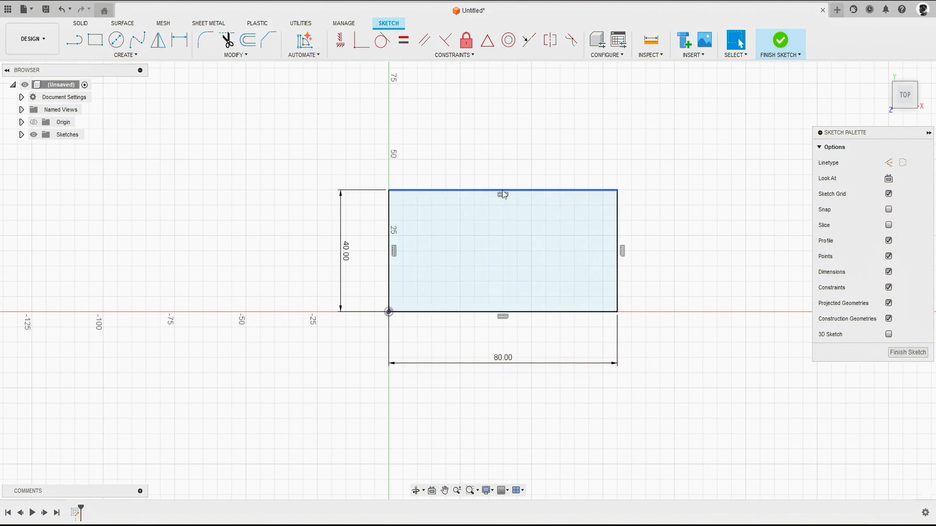
key(l)
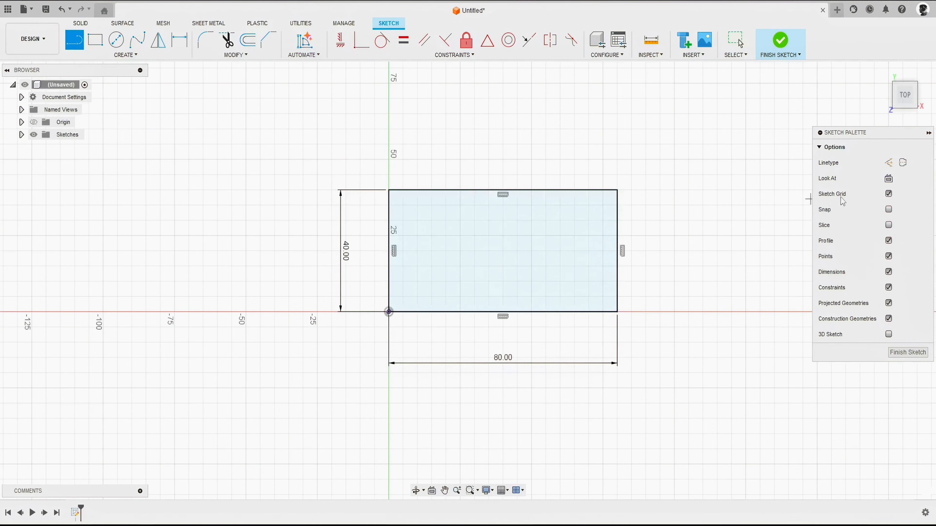
click(889, 163)
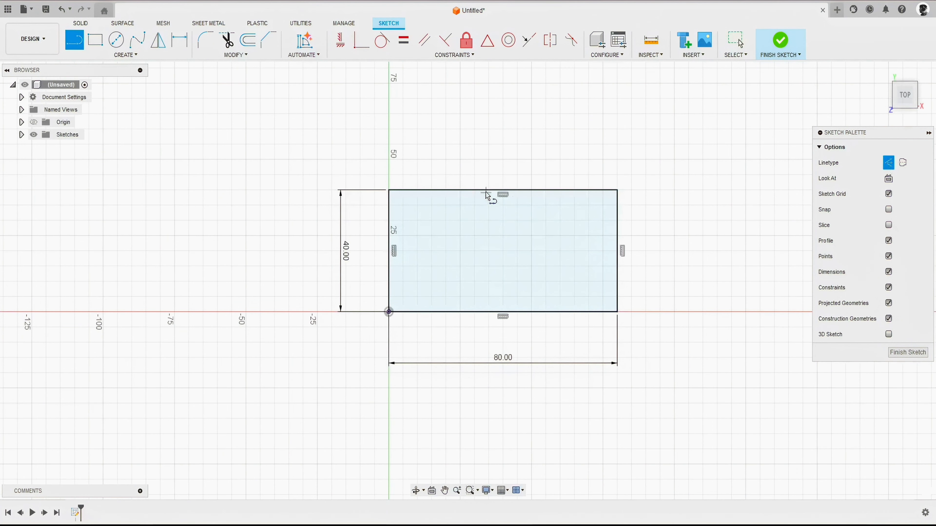
click(503, 191)
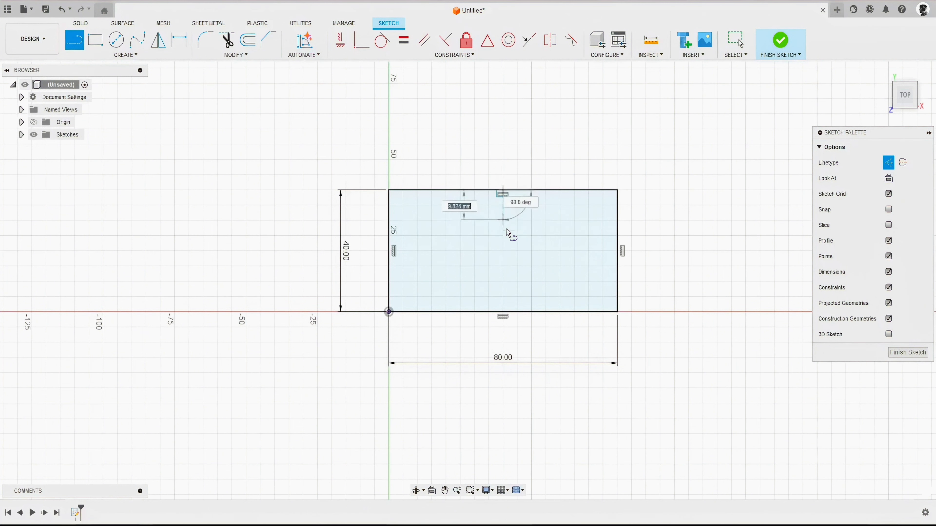
click(503, 313)
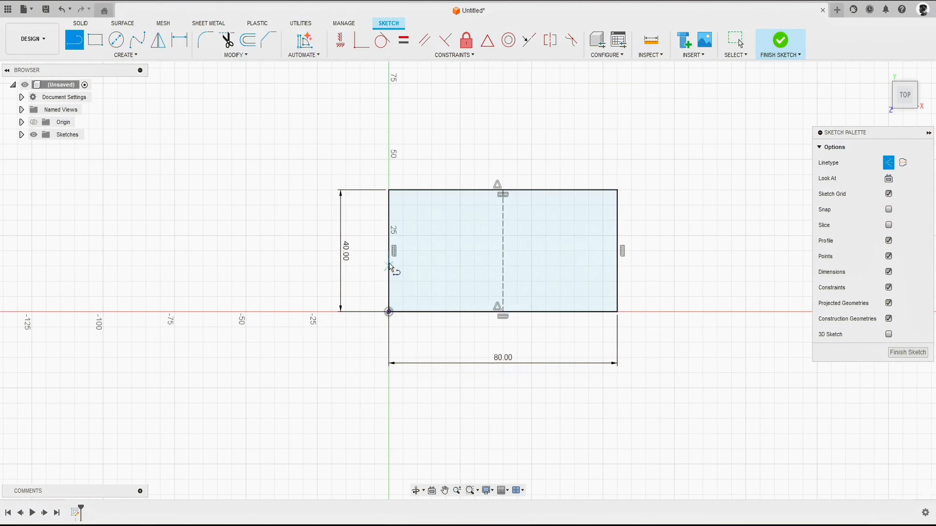
click(390, 253)
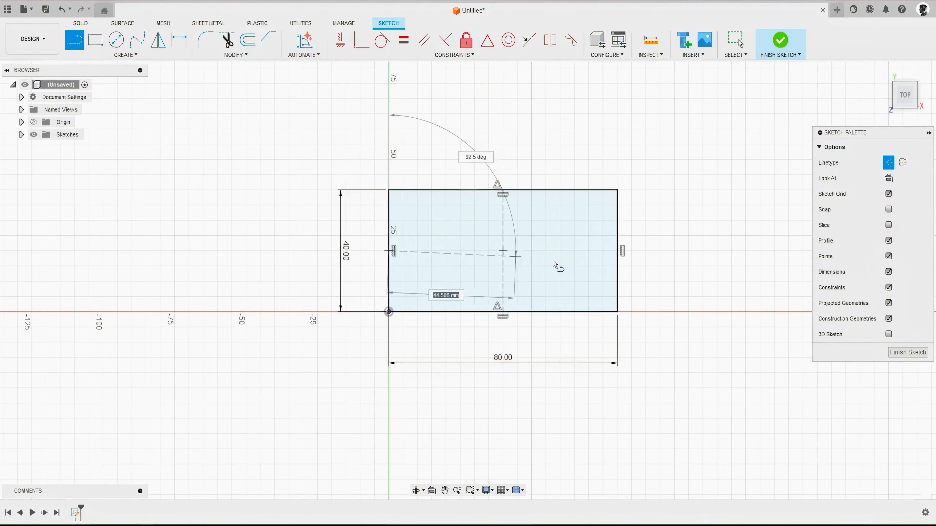
click(616, 251)
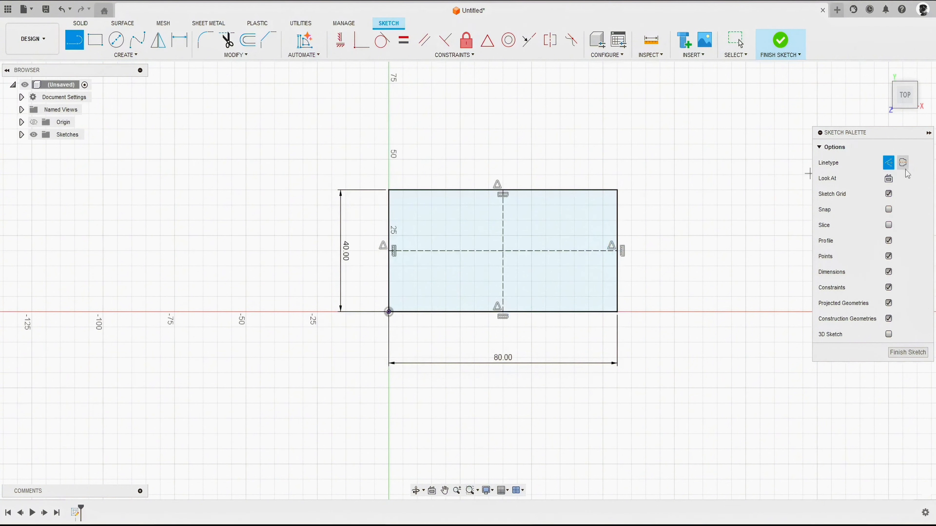
click(889, 163)
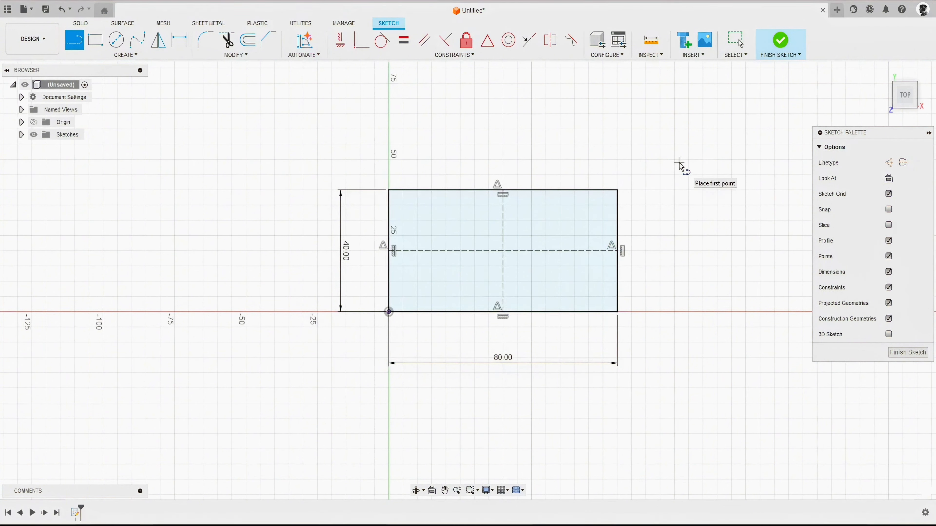
Step: Draw a 15 mm diameter circle centred on the horizontal construction line in the rectangle's left half
key(c)
click(440, 251)
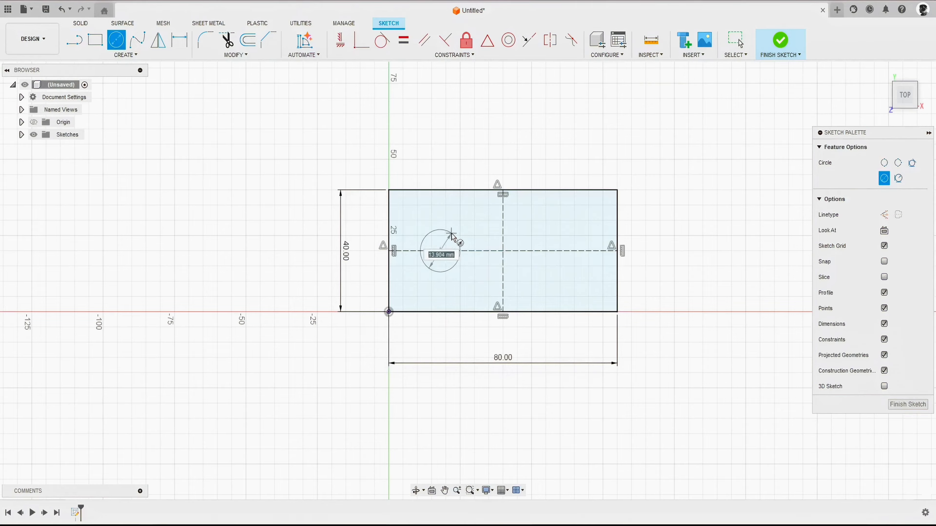
text(15)
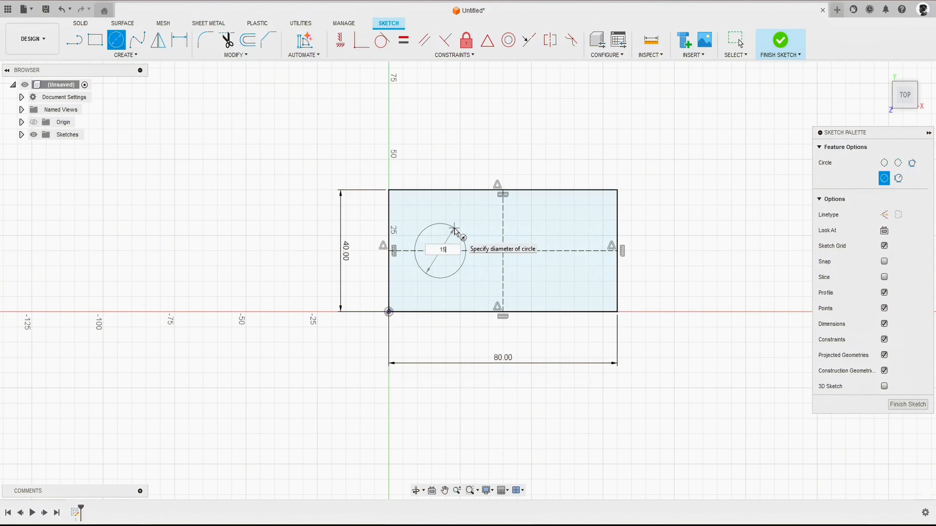
key(Return)
key(Escape)
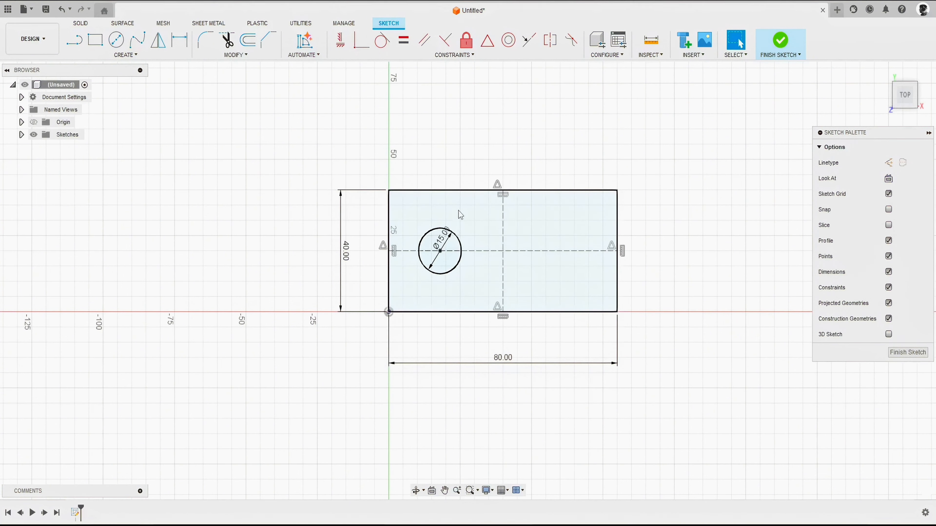
Step: Offset the 15 mm circle outward by 2.5 mm
key(o)
click(460, 241)
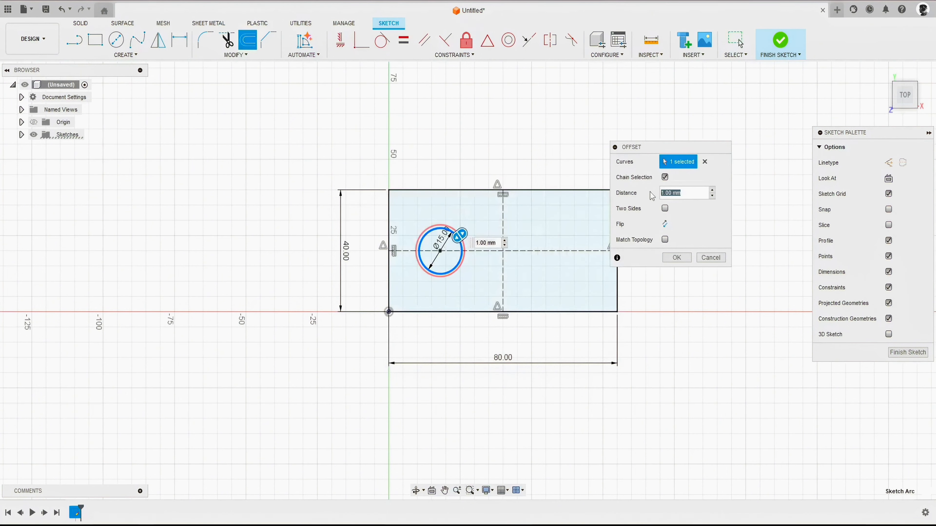
text(2.5)
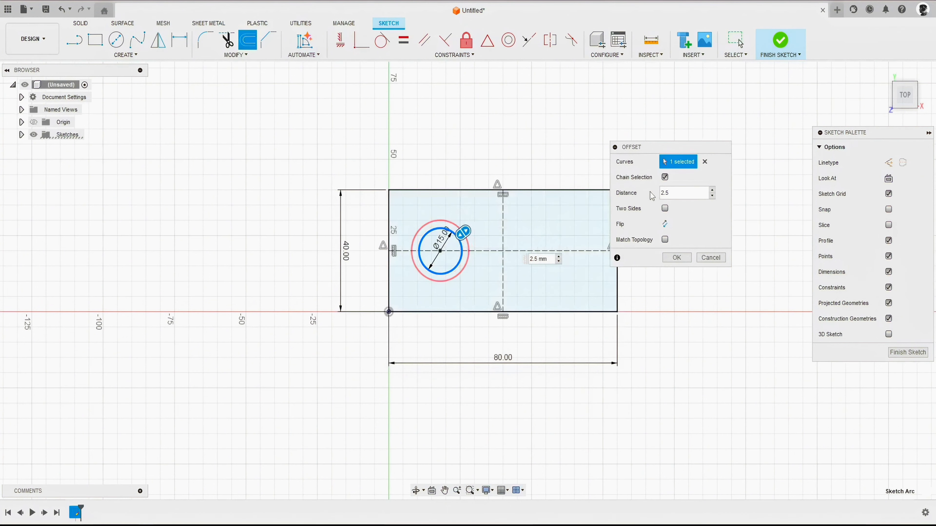
click(665, 256)
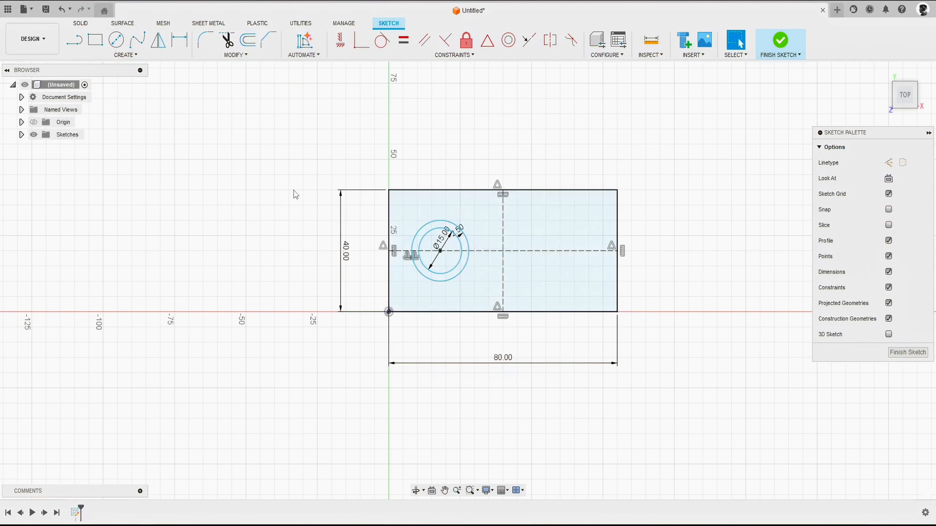
Step: Dimension the circles' centre 20 mm from the rectangle's left edge
key(d)
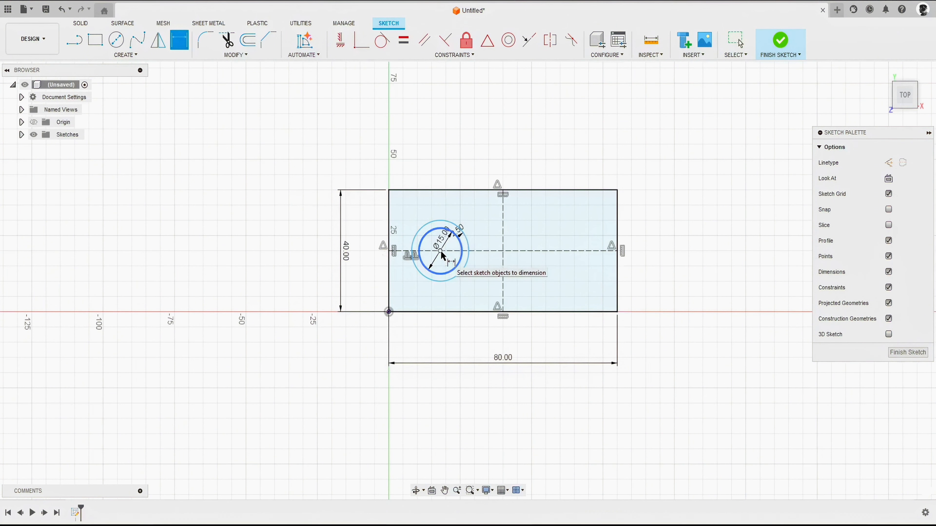
click(388, 214)
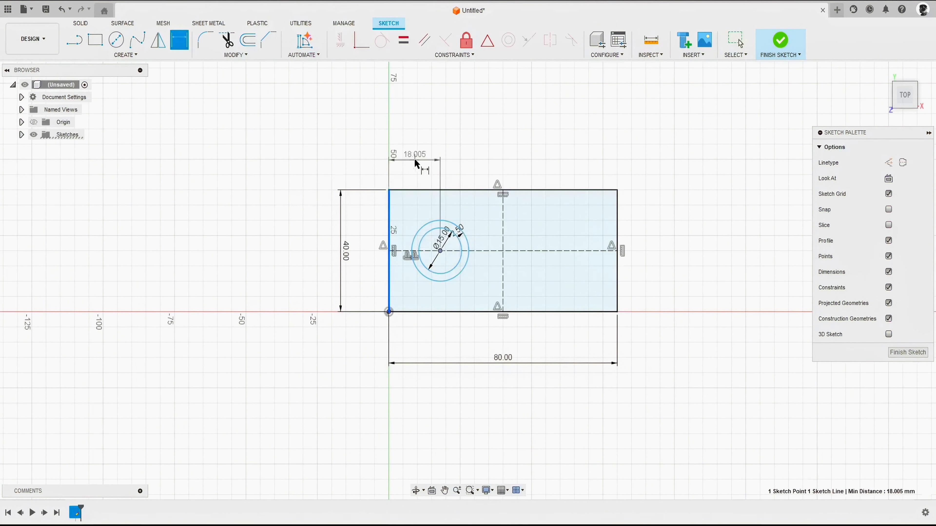
click(415, 159)
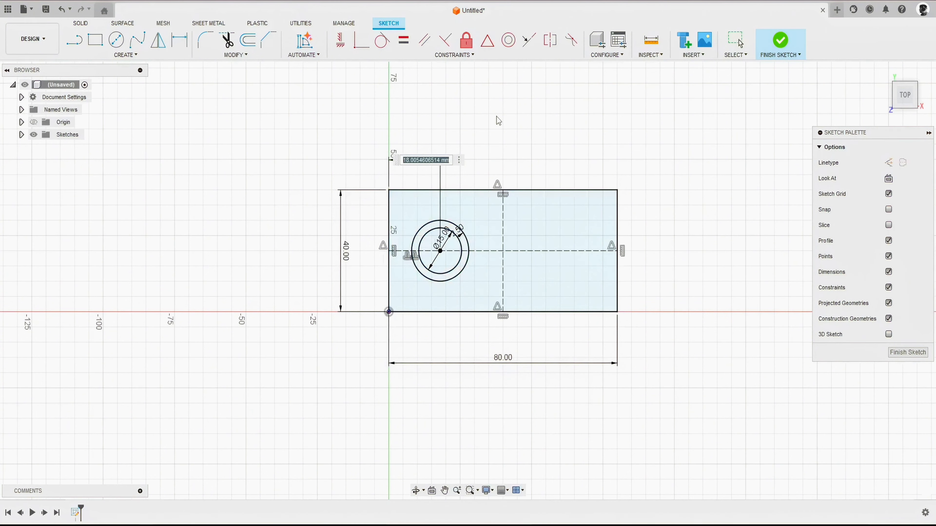
text(20)
key(Return)
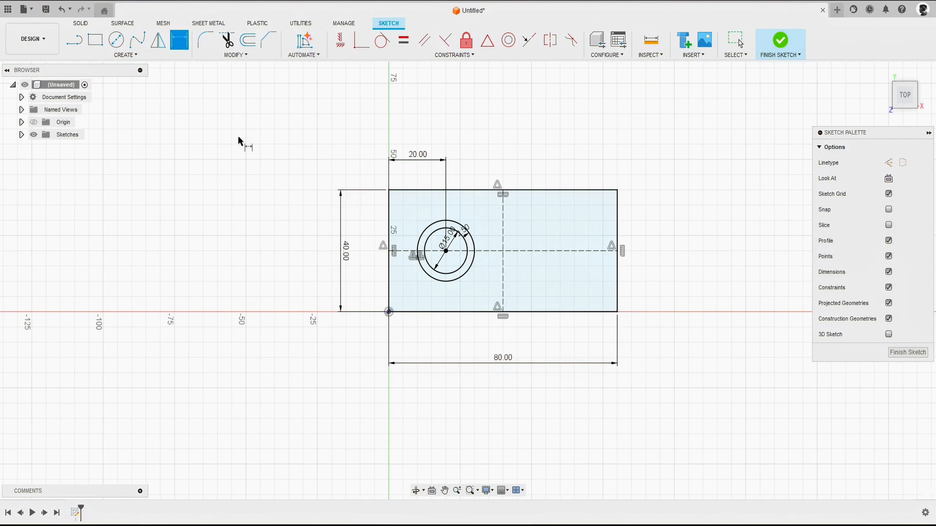
Step: Draw a 6 mm wide center-to-center slot along the horizontal construction line in the rectangle's right half
click(131, 56)
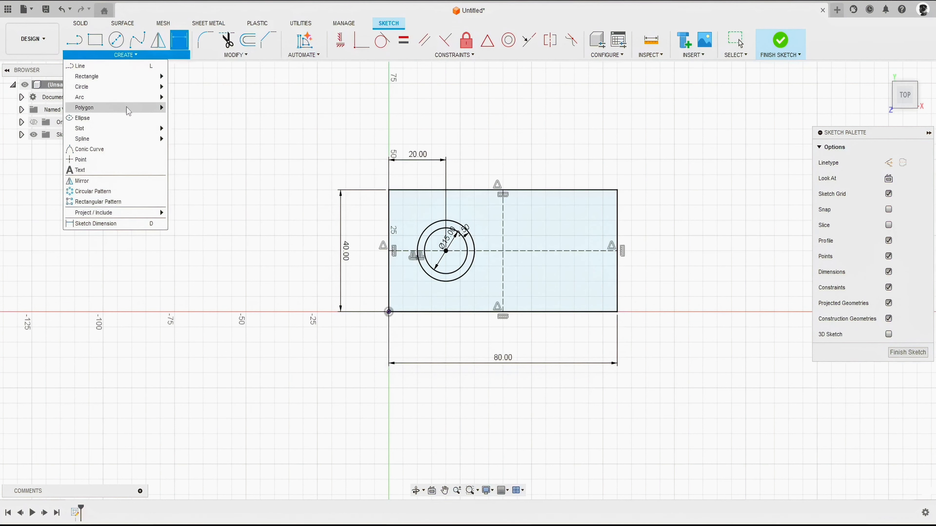
mouse_move(149, 130)
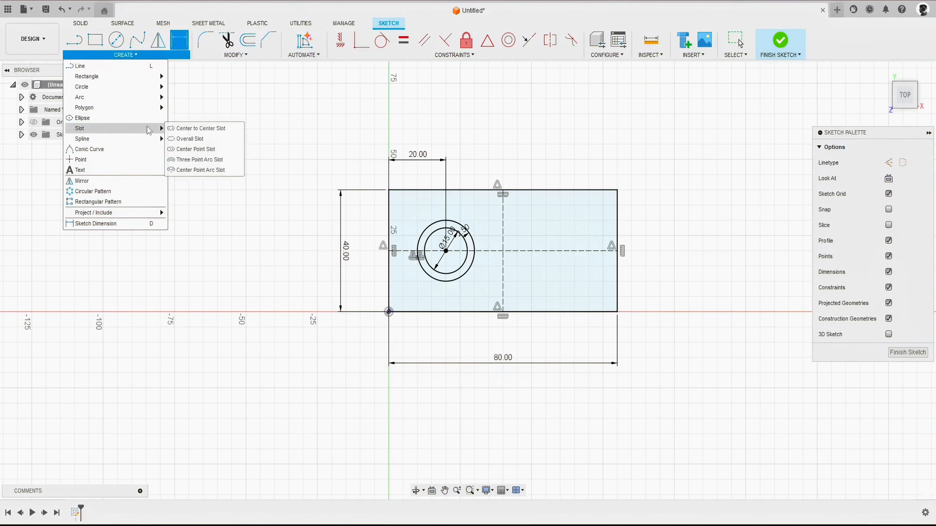
click(220, 132)
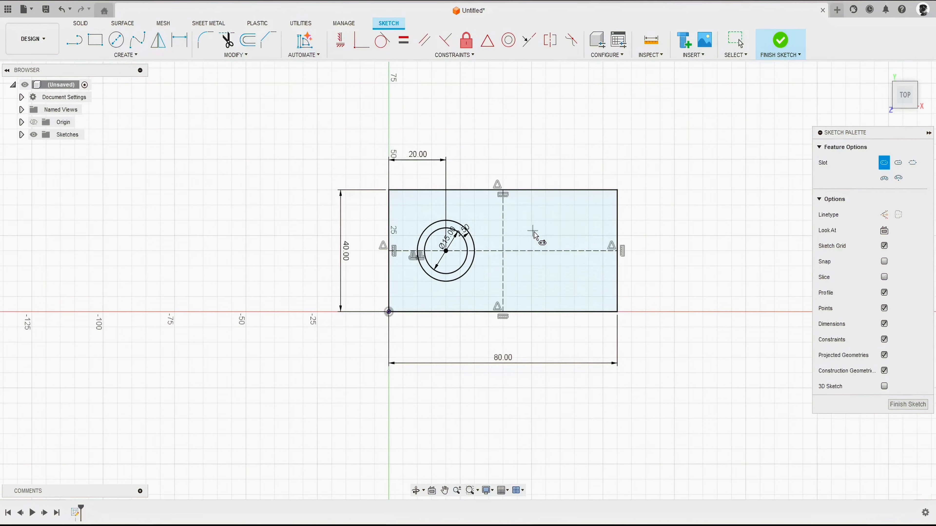
click(529, 251)
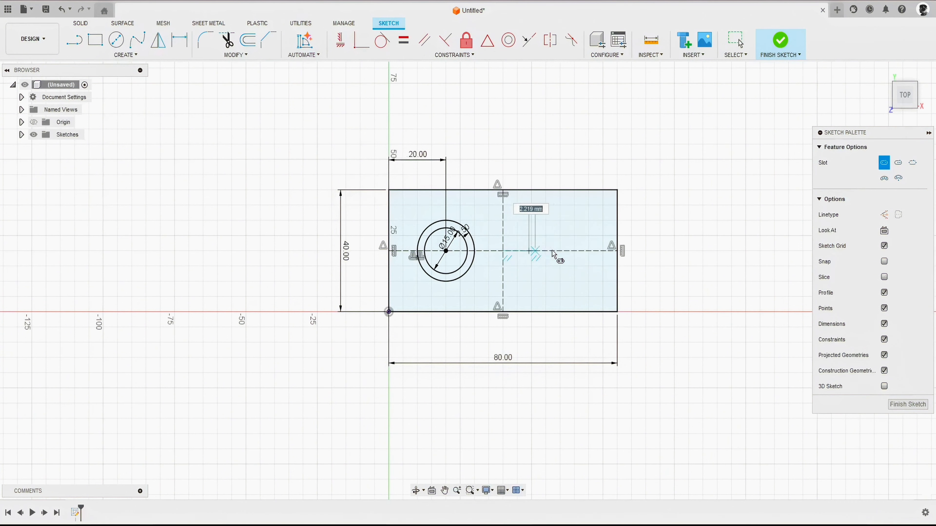
click(578, 251)
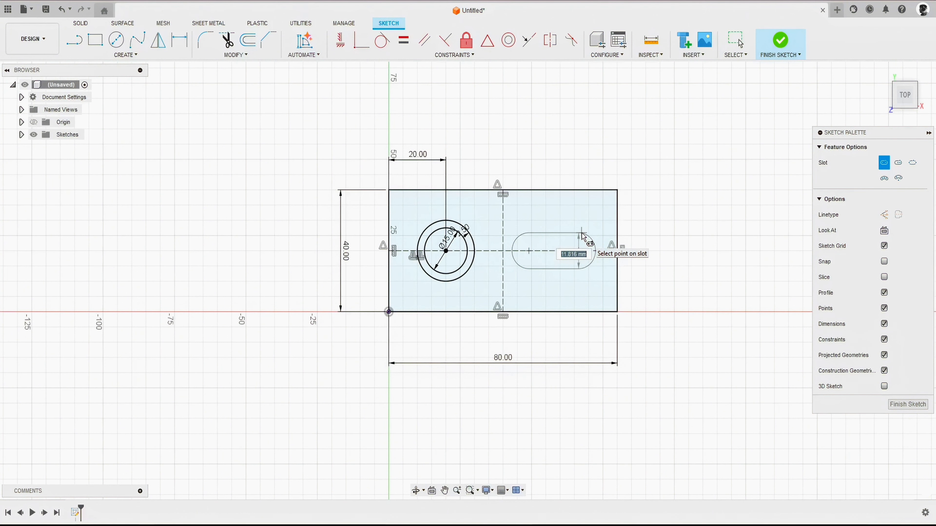
text(6)
key(Return)
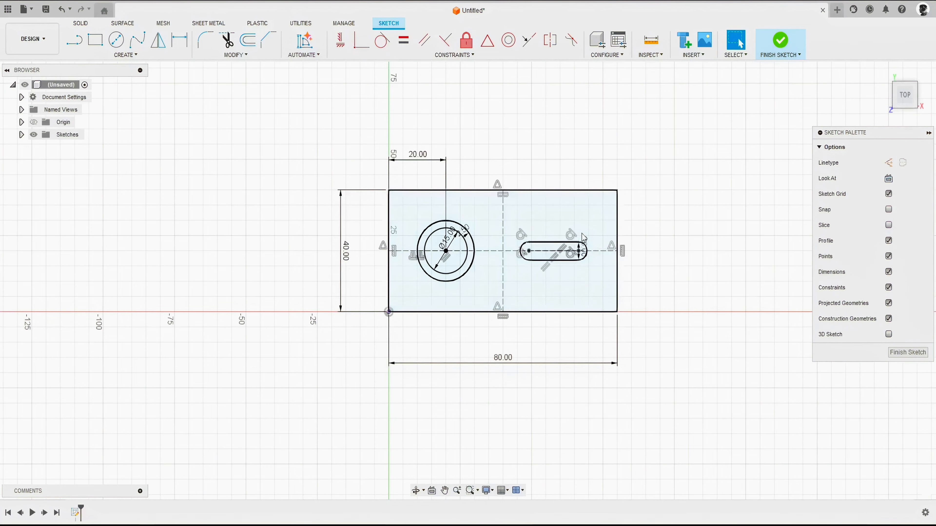
Step: Dimension the slot's right arc centre 15 mm from the rectangle's right edge
scroll(583, 238, up, 2)
key(d)
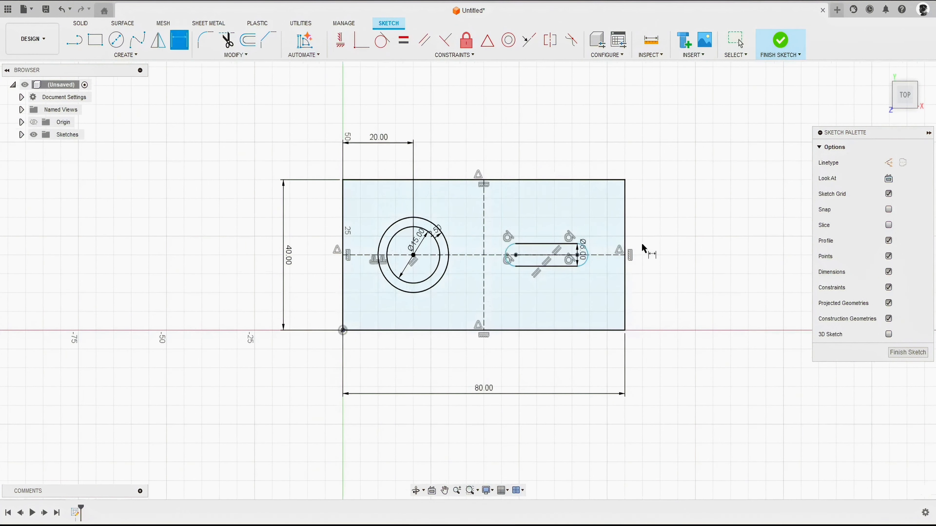
click(577, 256)
click(625, 223)
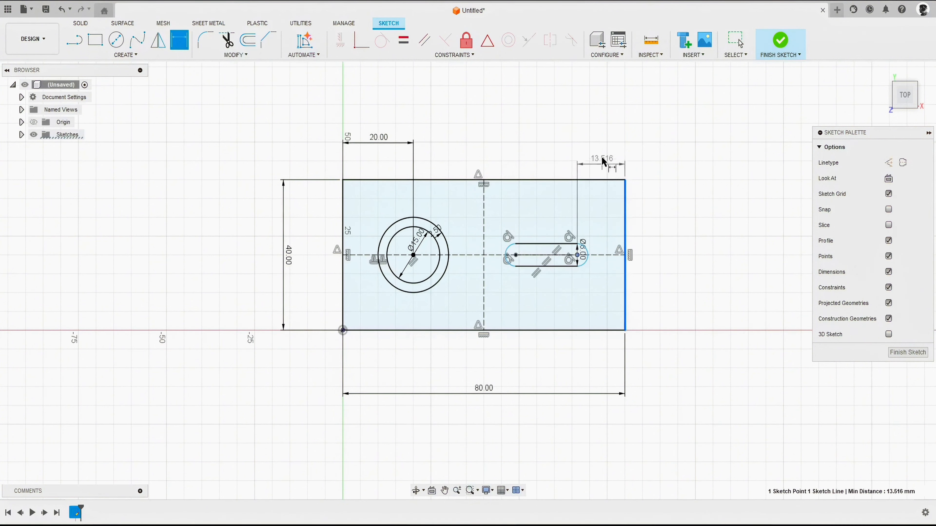
click(606, 149)
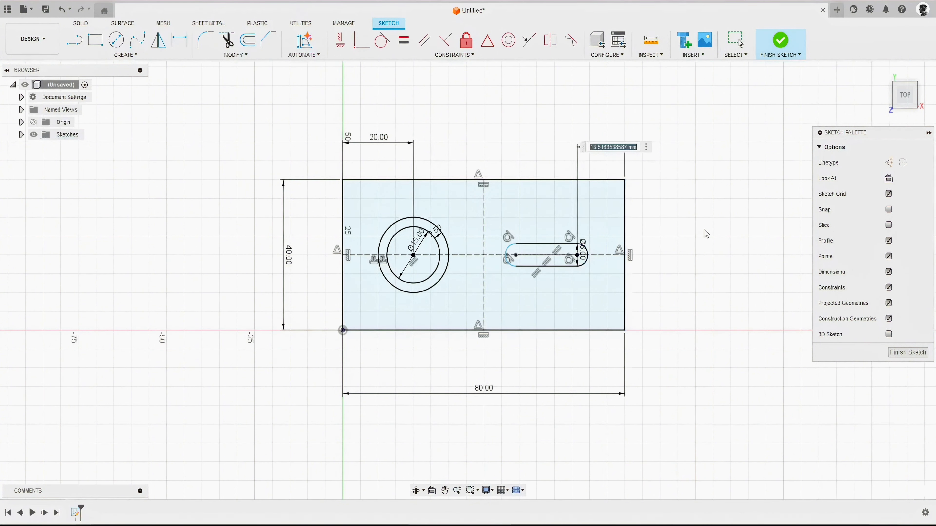
text(15)
key(Return)
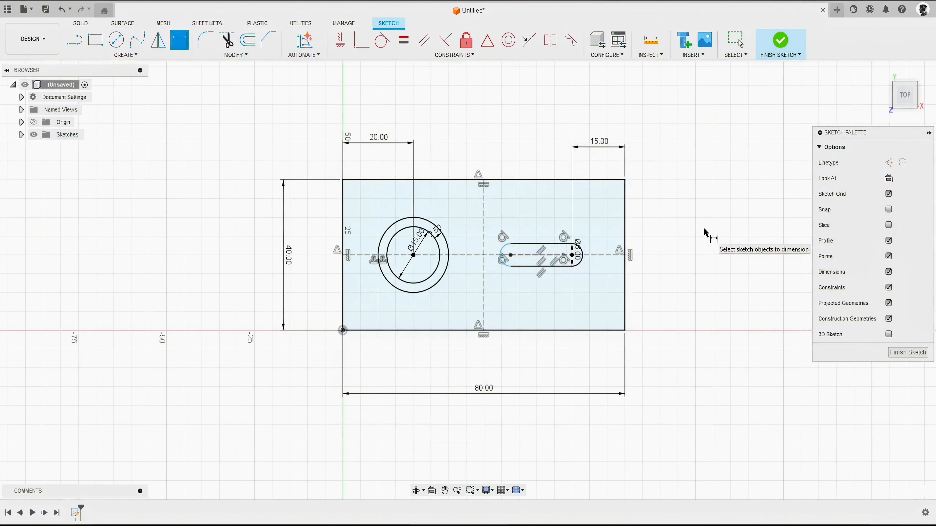
Step: Dimension the distance between the slot's arc centres as 15 mm and hide the sketch constraint symbols
click(510, 255)
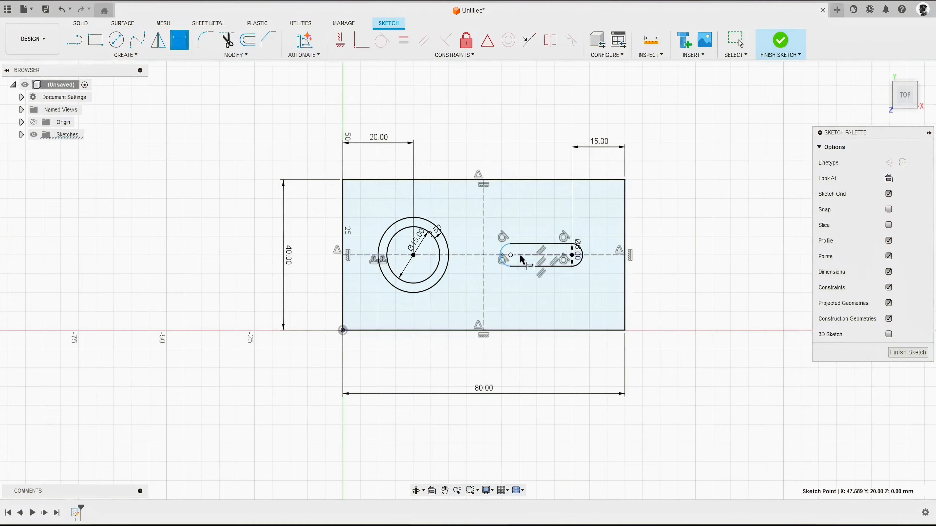
click(573, 257)
click(547, 216)
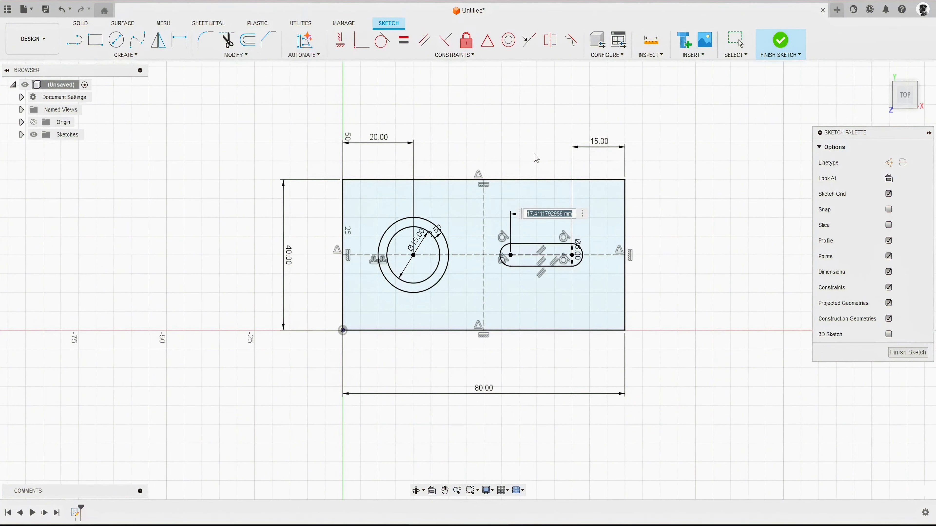
text(15)
key(Return)
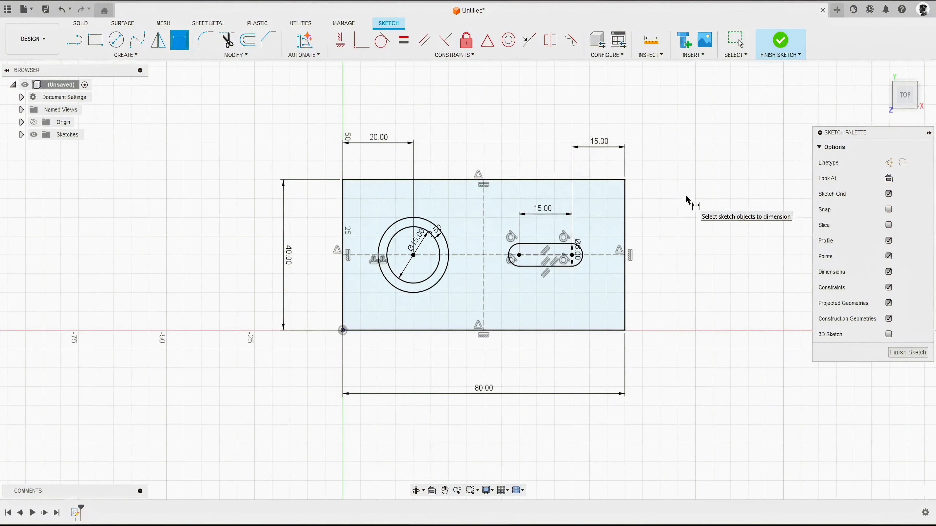
click(888, 287)
key(Escape)
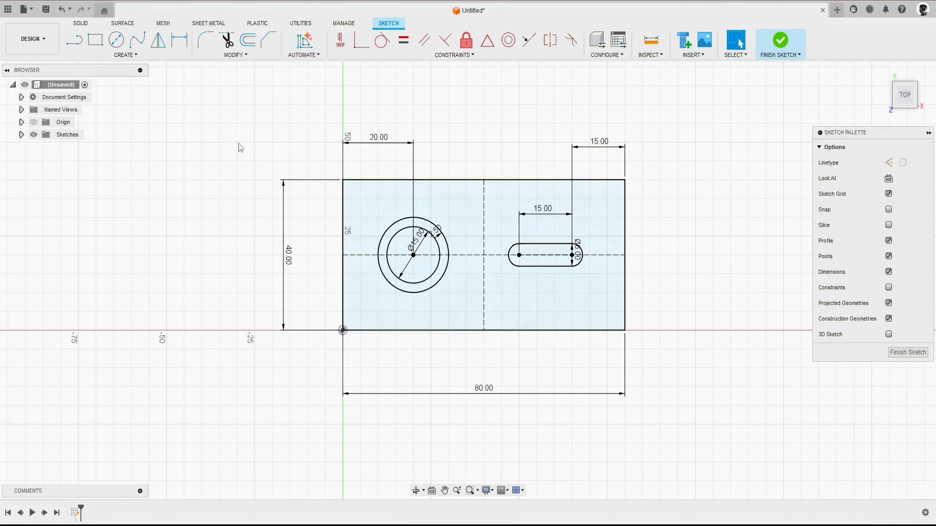
Step: Draw a 12.5 mm radius center point arc around the origin corner, from the plate's left edge to its bottom edge
click(129, 56)
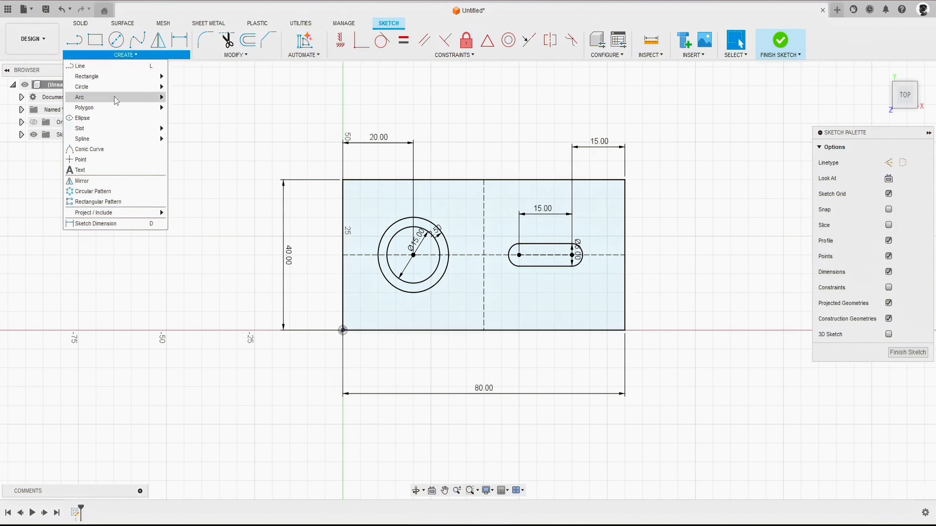
mouse_move(136, 100)
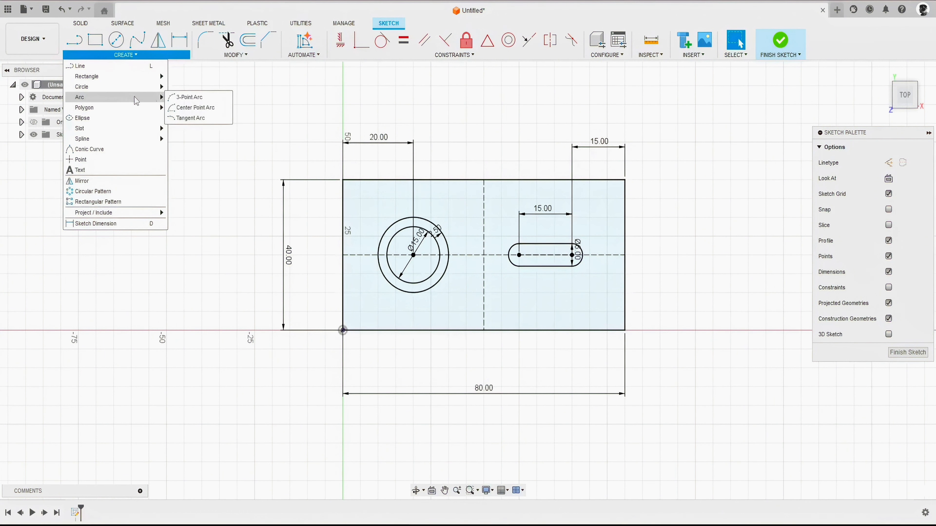
click(191, 108)
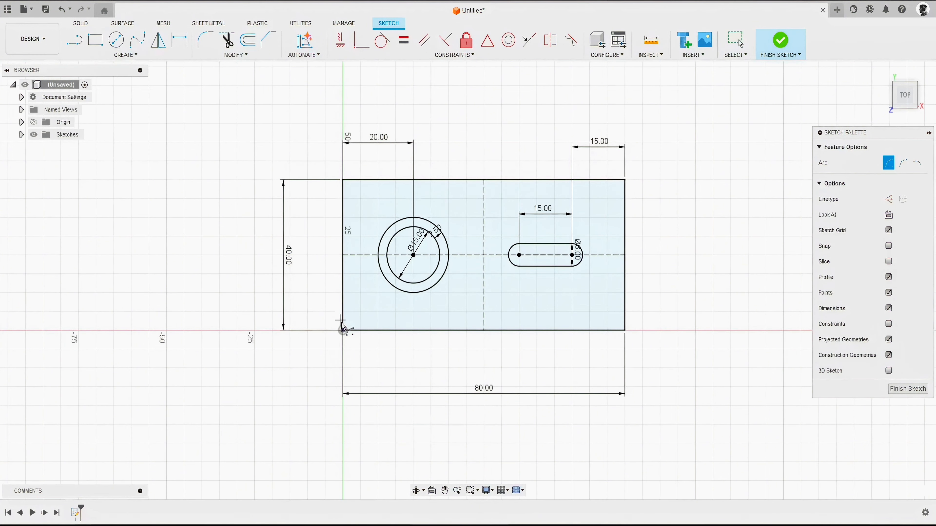
click(342, 330)
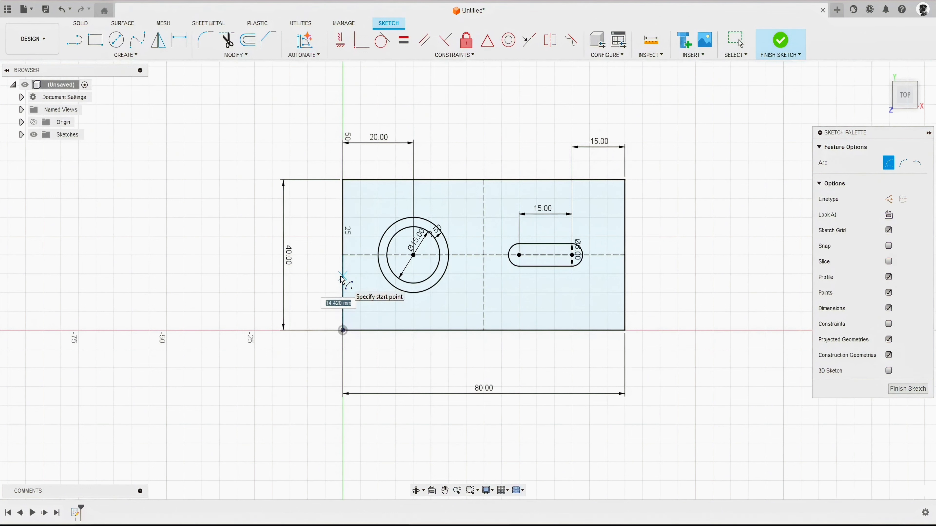
text(12.5)
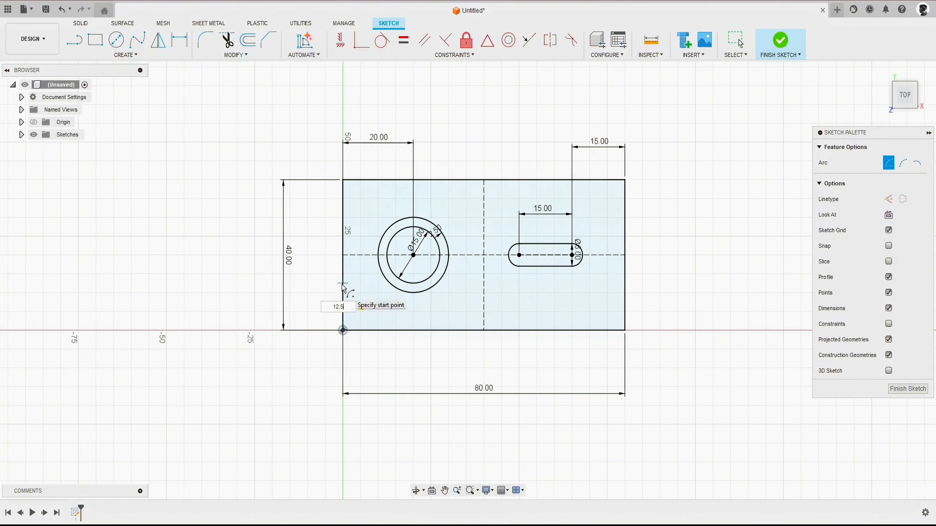
click(341, 280)
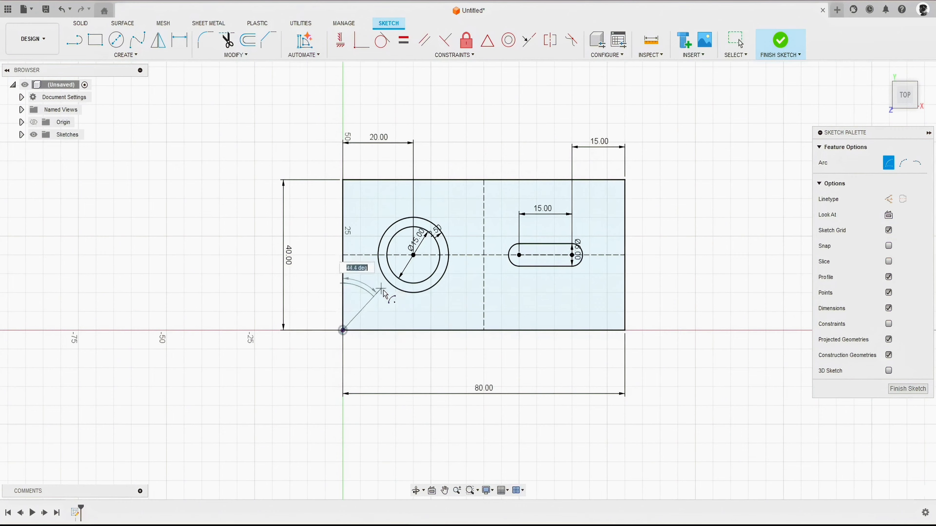
click(389, 332)
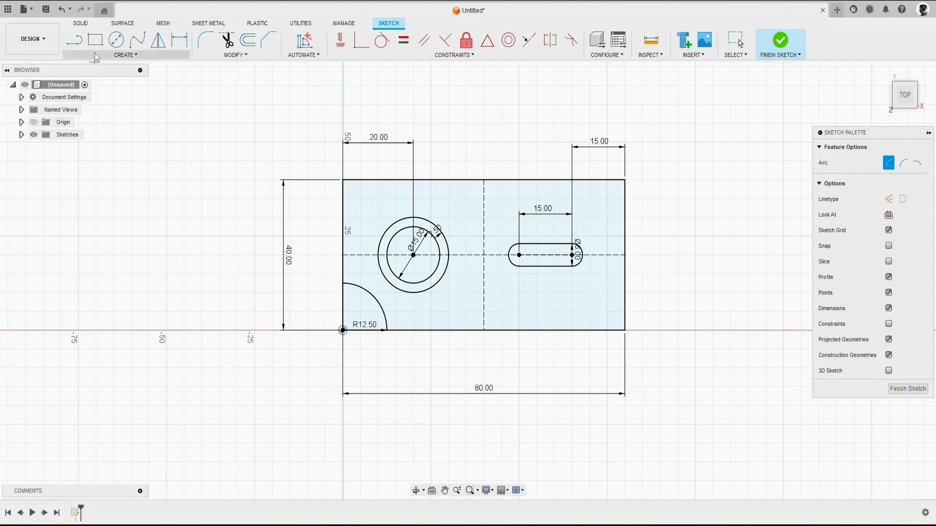
Step: Draw a rectangle 12 mm wide and 10 mm high inside the plate, starting from its lower-right corner
key(r)
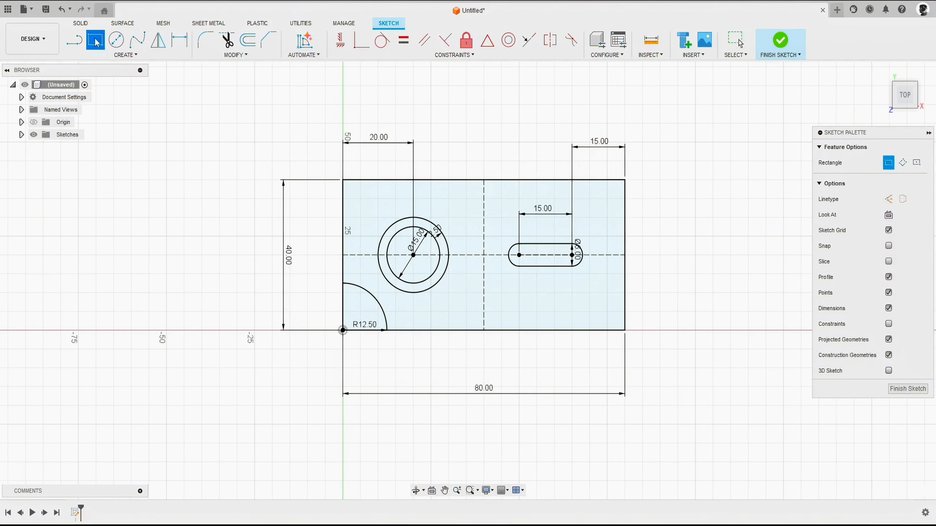
click(625, 331)
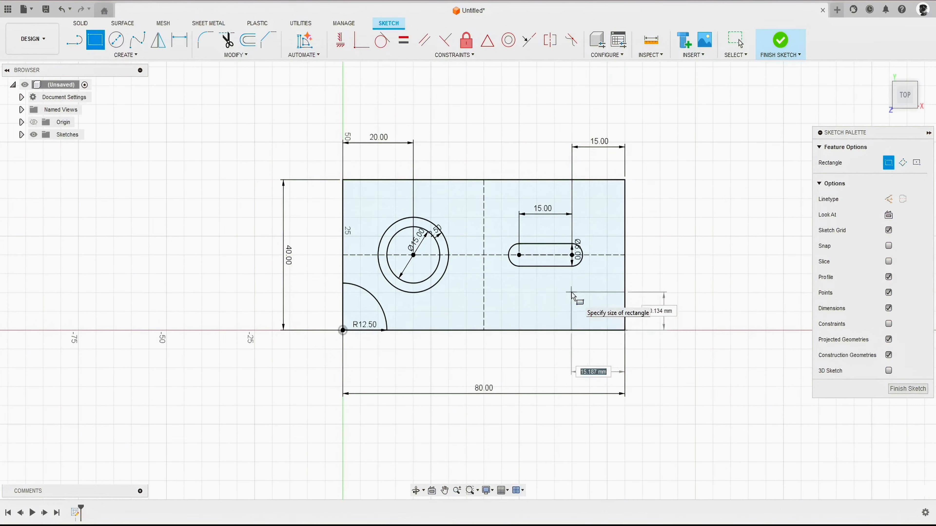
text(12)
key(Tab)
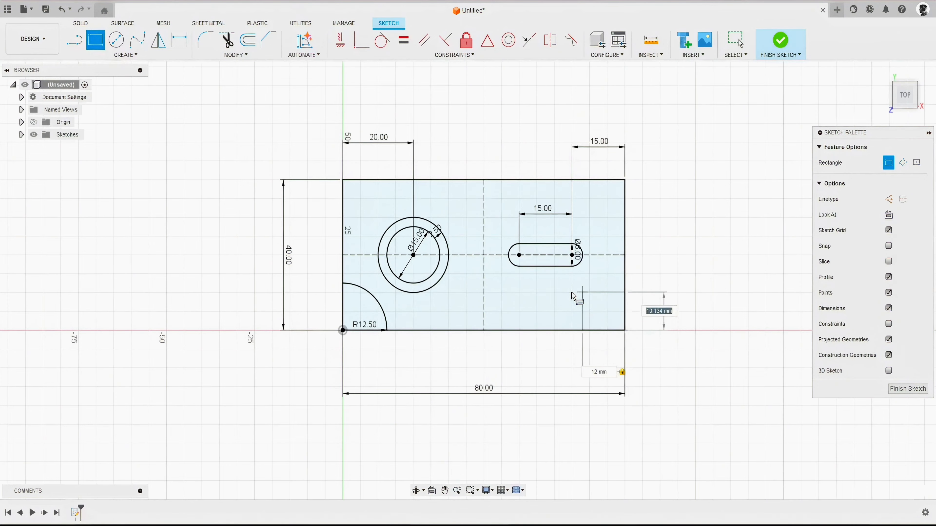
text(10)
key(Tab)
key(Return)
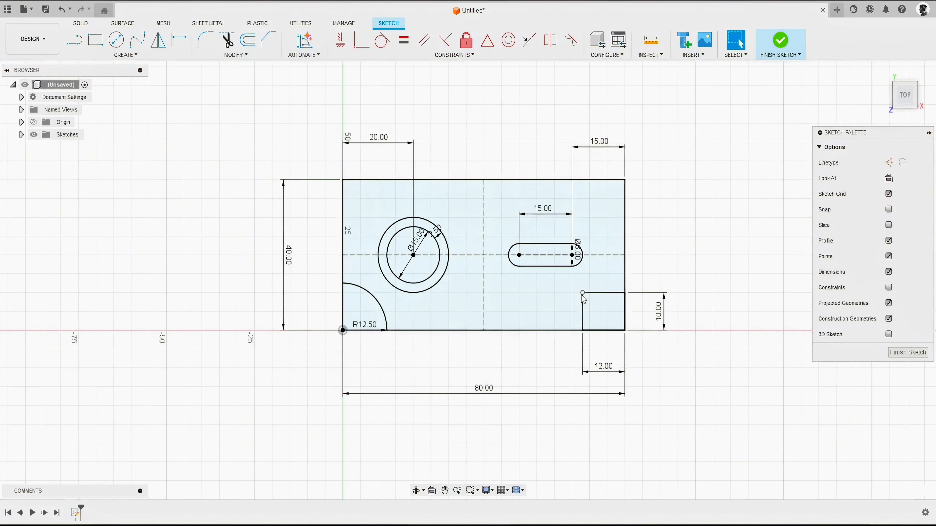
Step: Apply a 4 mm equal distance chamfer to the upper-left corner of the small rectangle
click(236, 55)
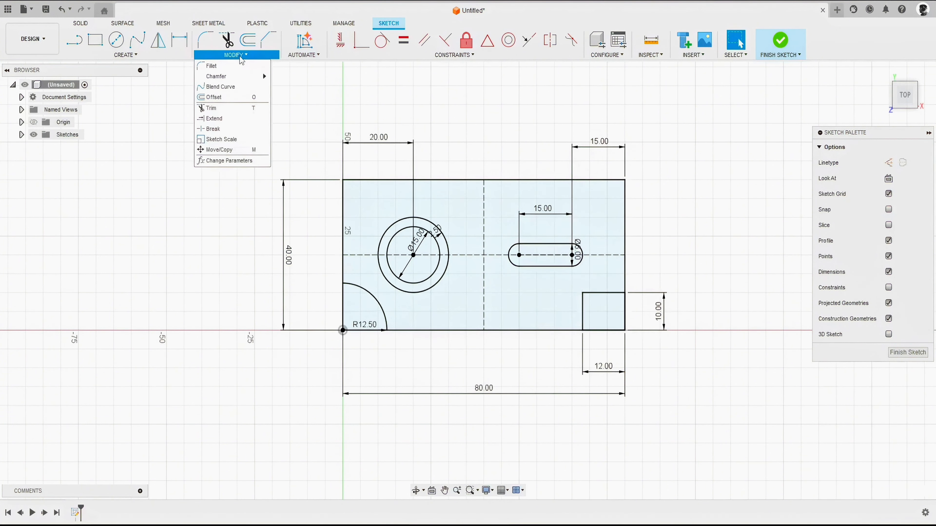
mouse_move(238, 79)
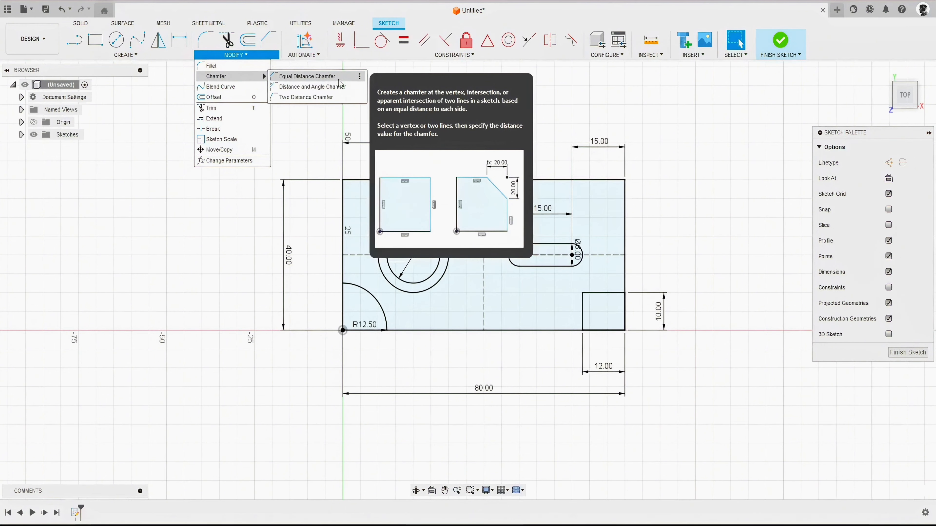
click(322, 79)
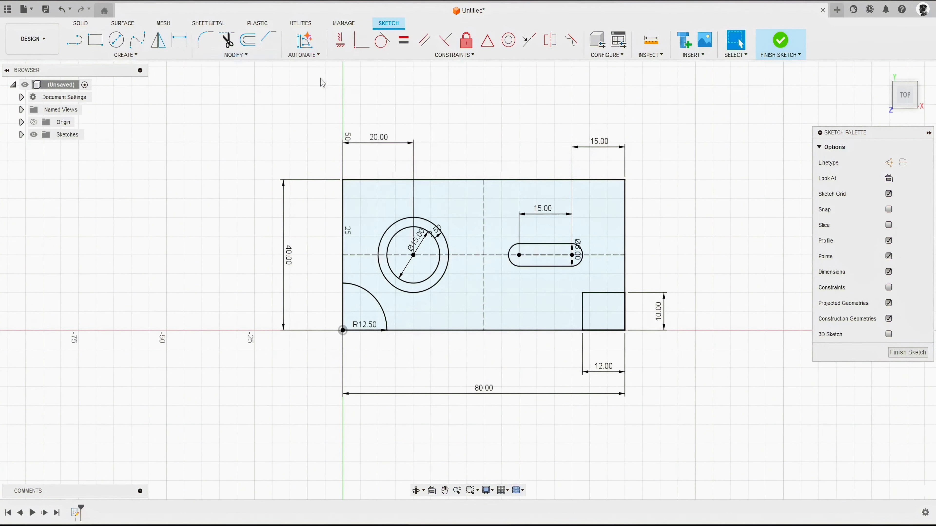
click(584, 296)
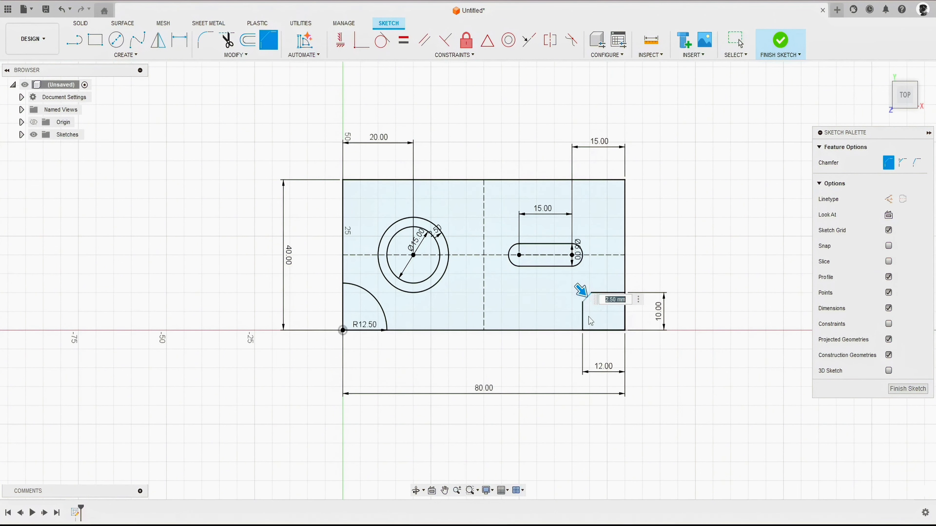
key(Return)
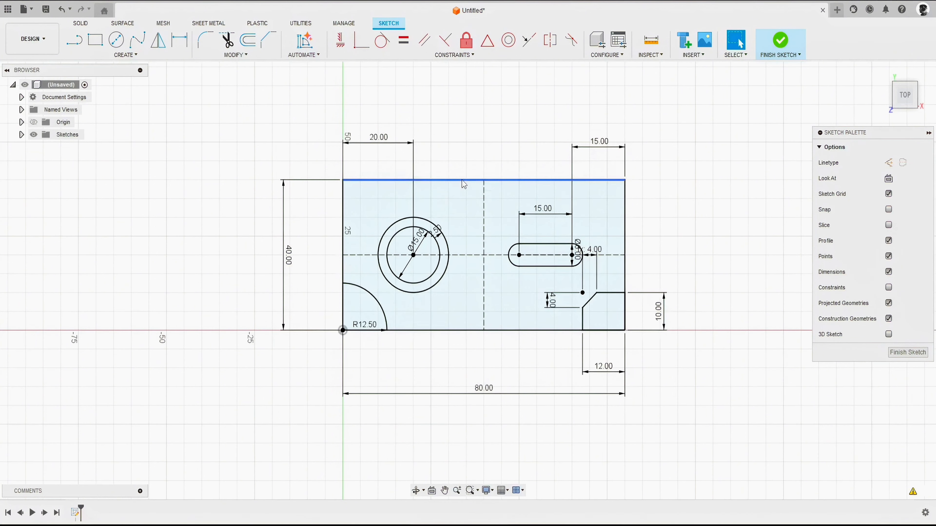
Step: Draw a 12 mm radius semicircular center point arc above the plate, centred on the midpoint of its top edge
click(487, 193)
click(126, 56)
mouse_move(118, 98)
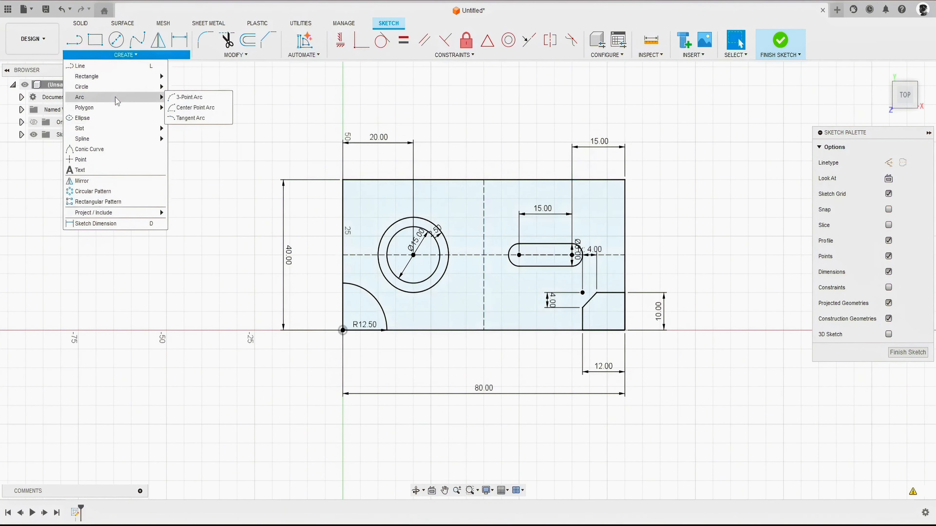
click(194, 108)
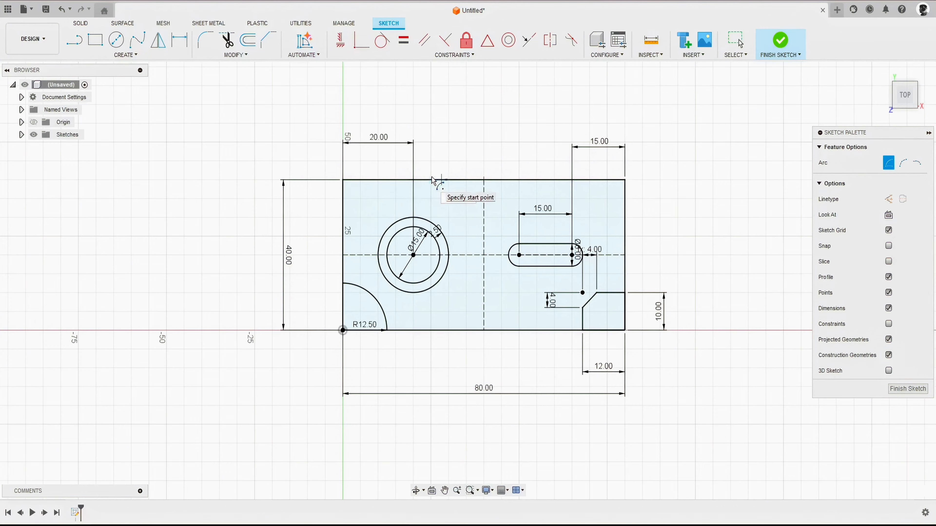
text(12)
key(Return)
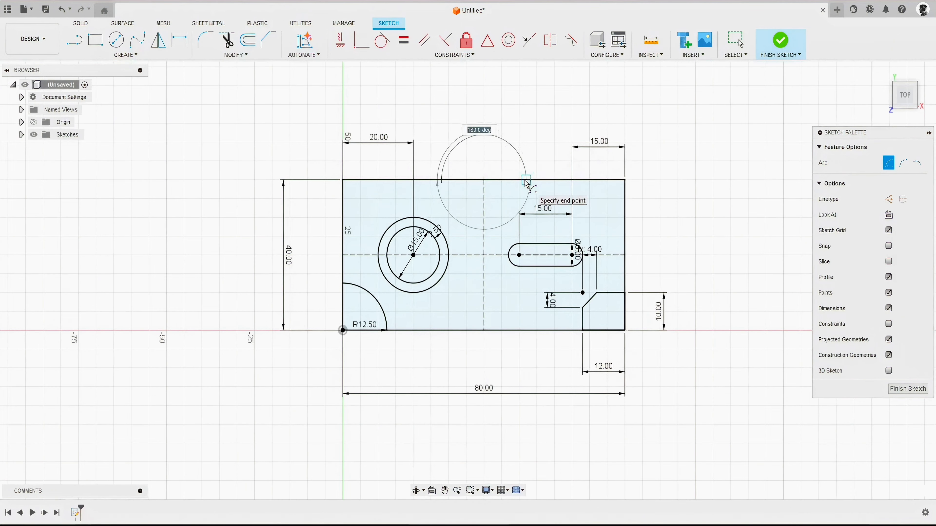
click(526, 181)
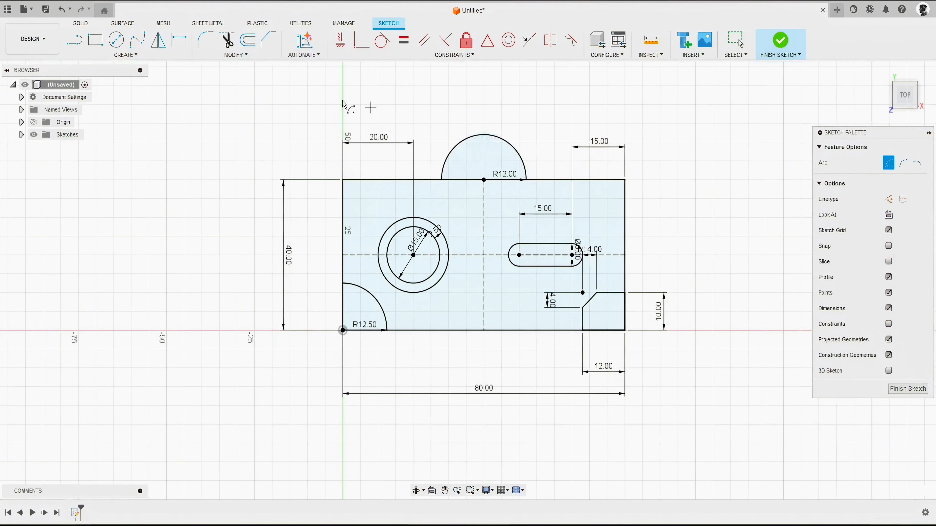
Step: Place the text "Fusion 2025" on a path along the semicircular arc, with a text height of 2.5 mm
click(132, 59)
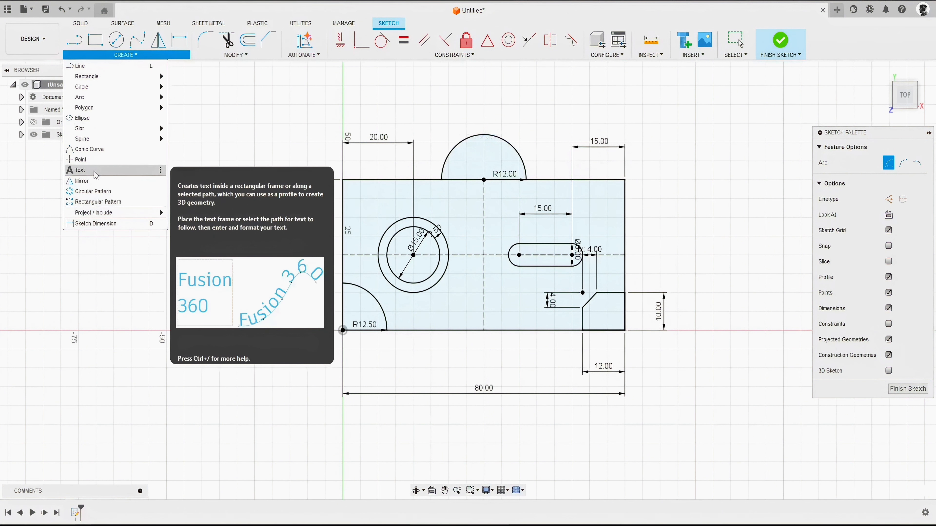
click(80, 169)
drag(586, 108, 565, 87)
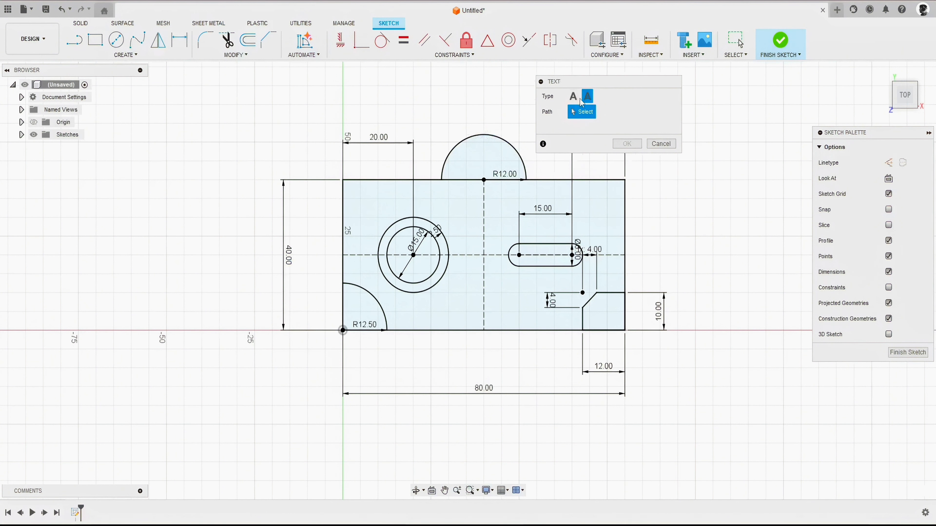
click(574, 99)
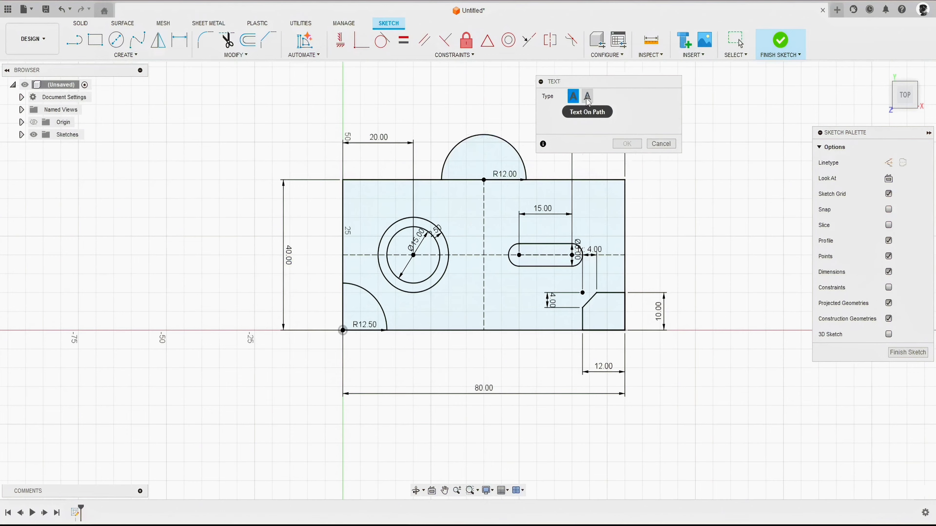
click(587, 97)
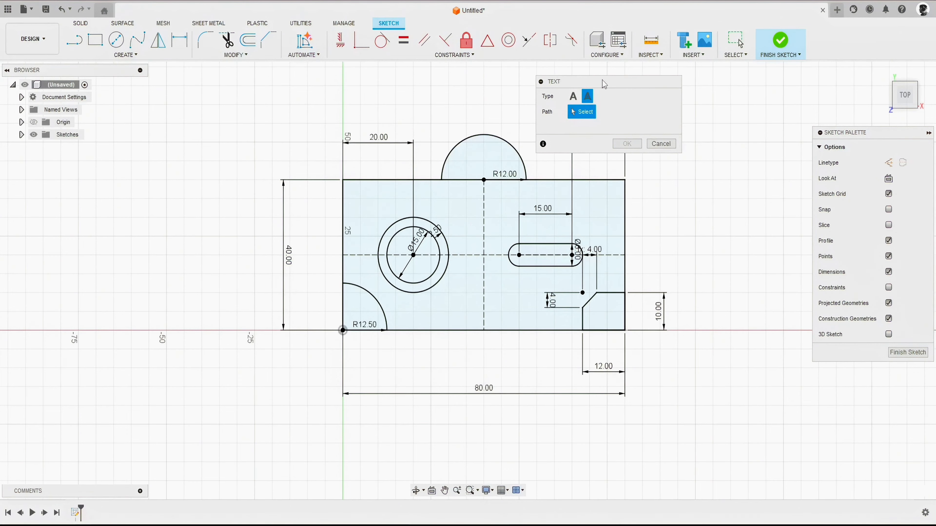
drag(595, 85, 635, 79)
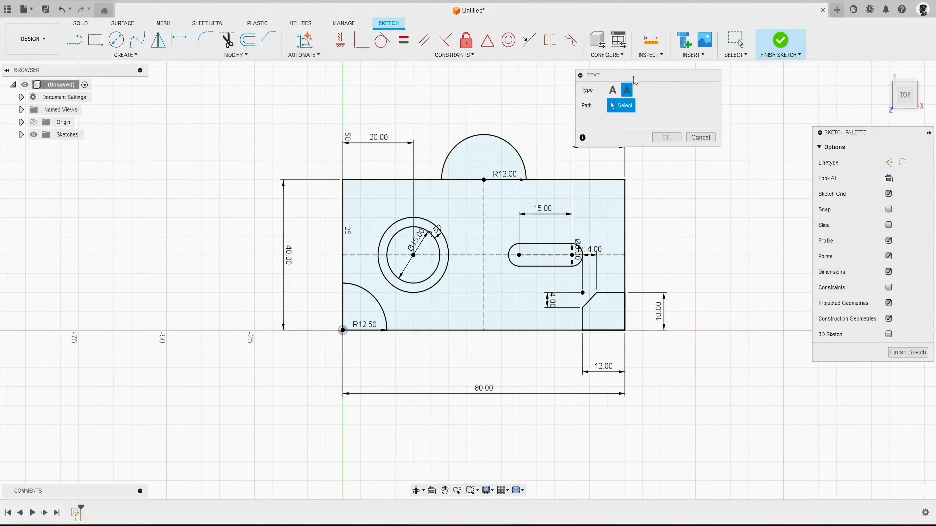
click(506, 144)
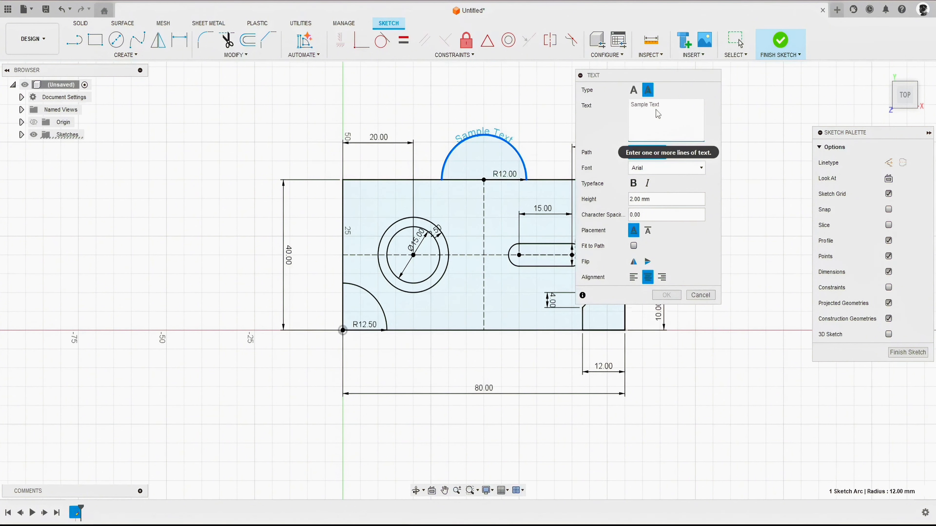
text(Fusion 2025)
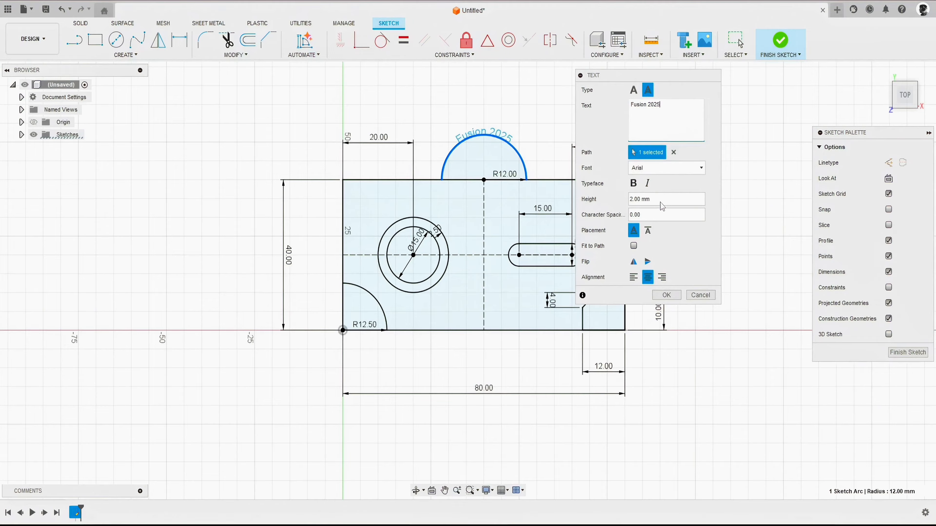
text(25)
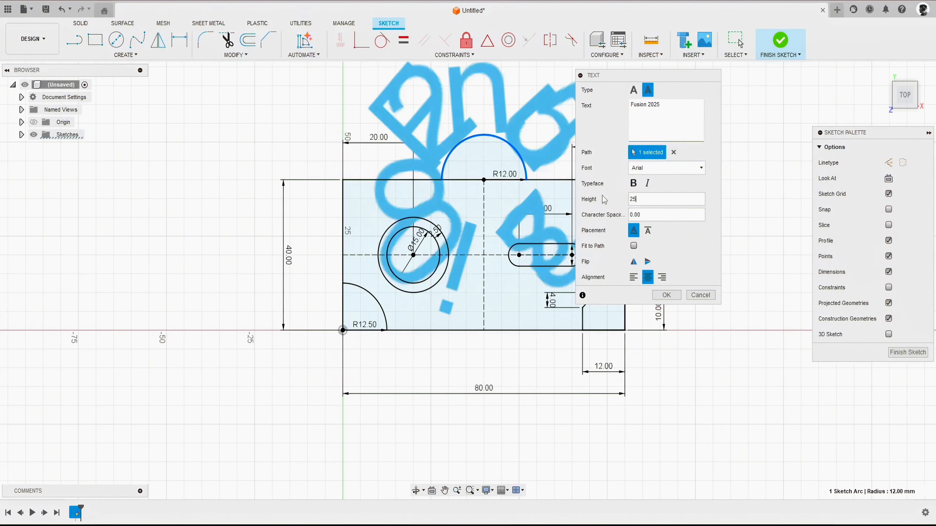
text(.5)
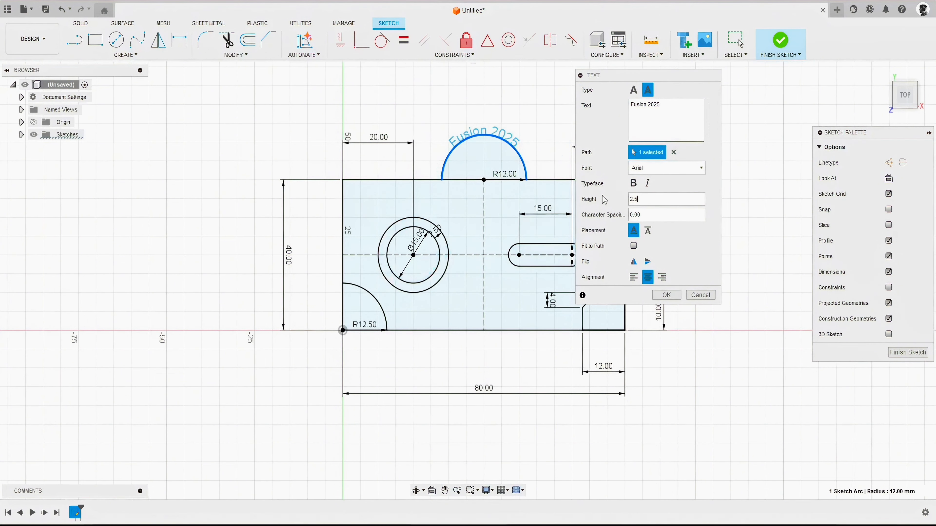
Step: Try the alignment and flip options on the curved text, and place it centre-aligned and unflipped
click(633, 277)
click(661, 277)
click(648, 277)
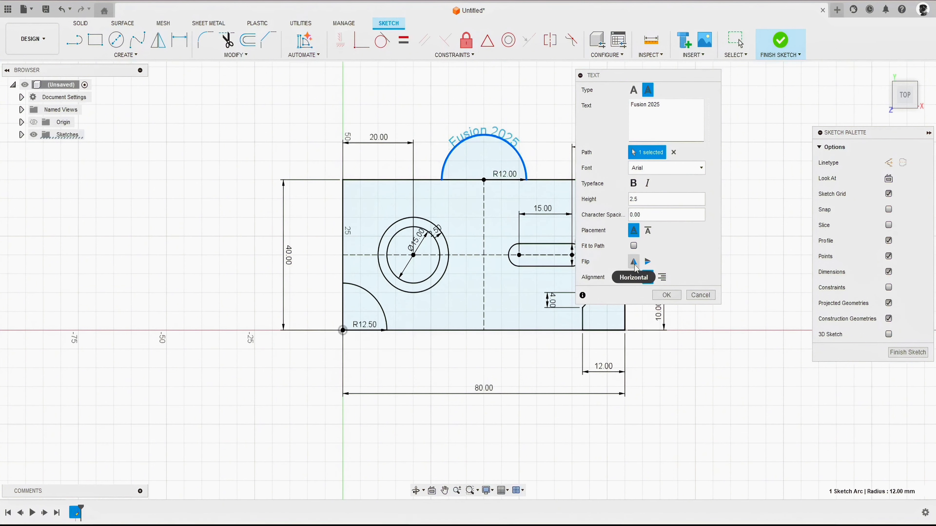
click(633, 261)
click(648, 262)
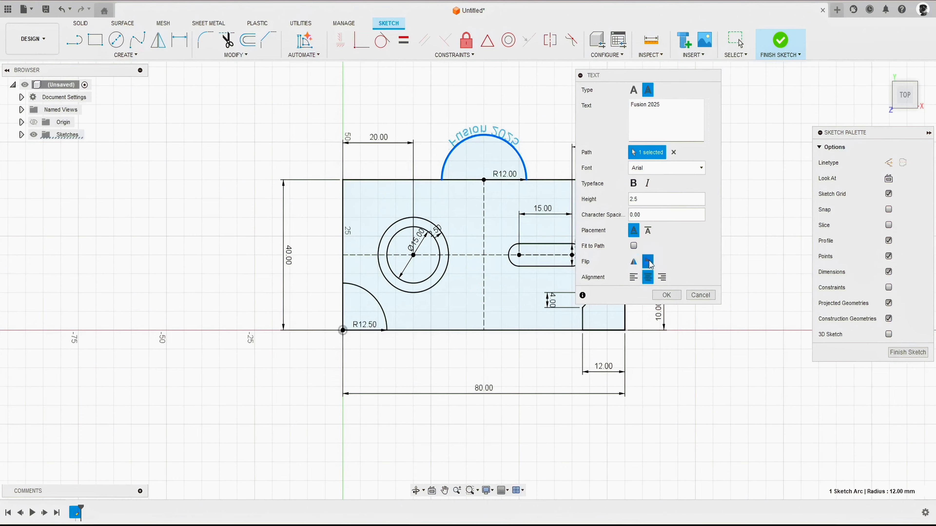
click(649, 263)
click(667, 296)
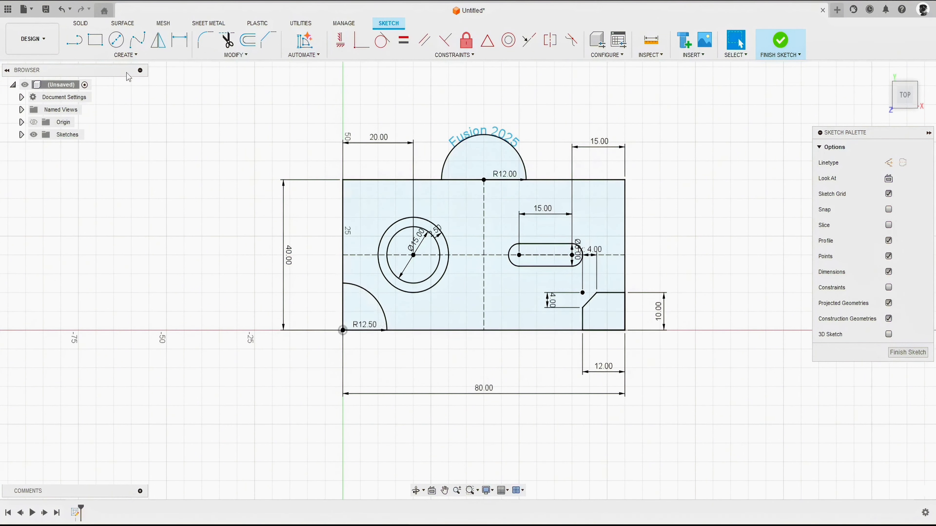
Step: Draw a 3 mm diameter circle inside the plate near its upper-left corner
key(c)
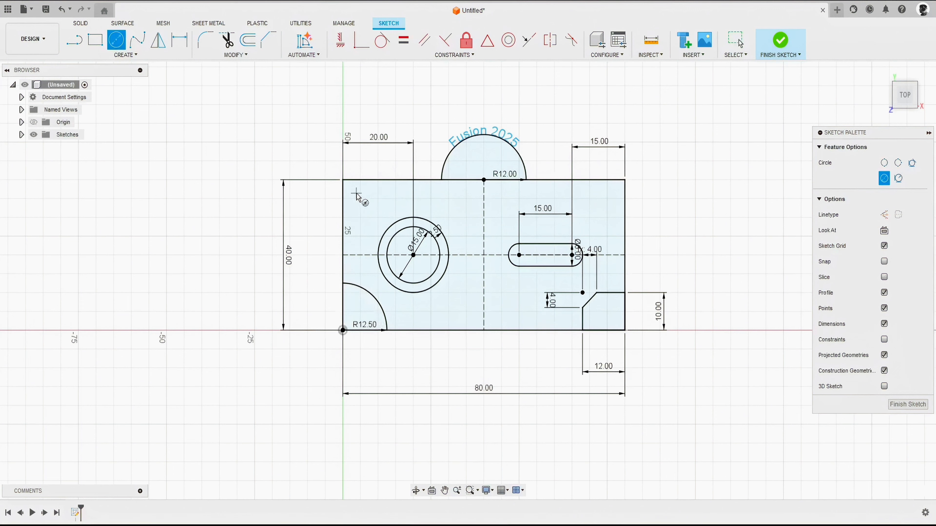
click(356, 193)
text(3)
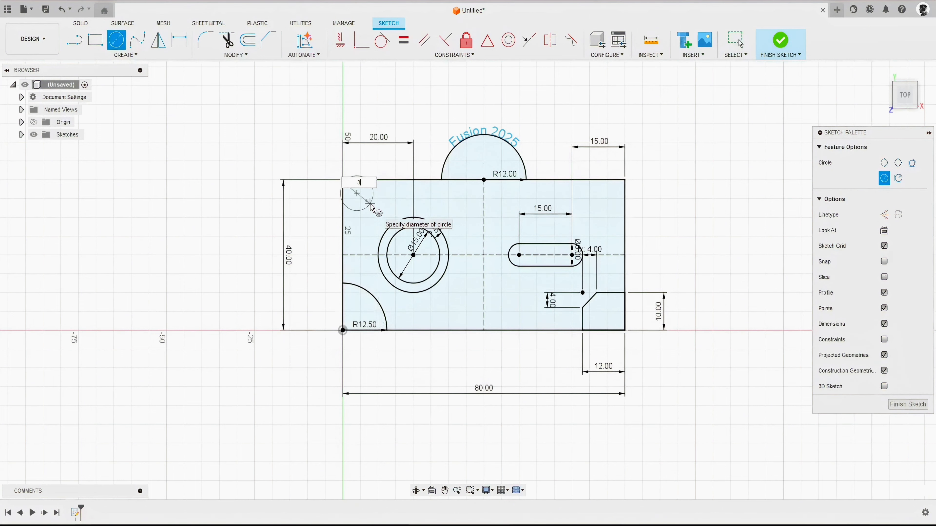
key(Return)
key(Escape)
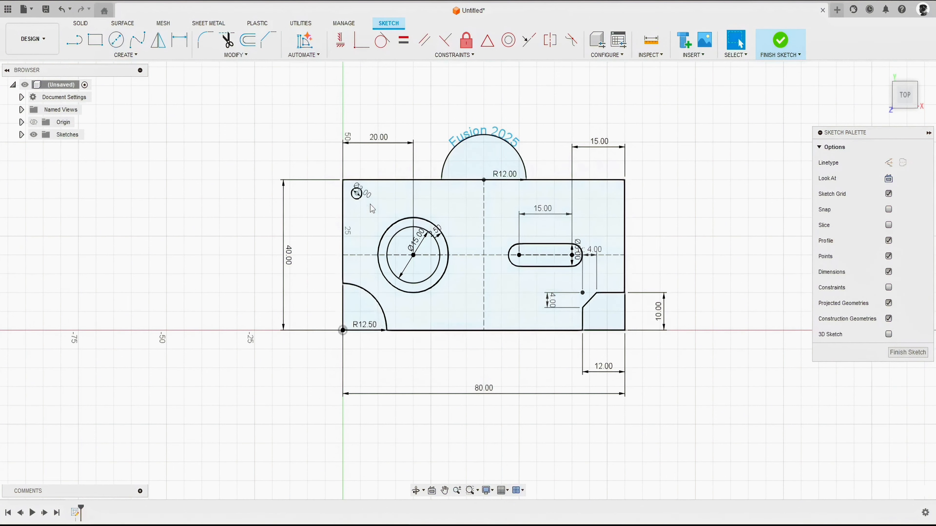
Step: Dimension the small circle's centre 5 mm from the plate's left edge
scroll(304, 171, up, 3)
key(d)
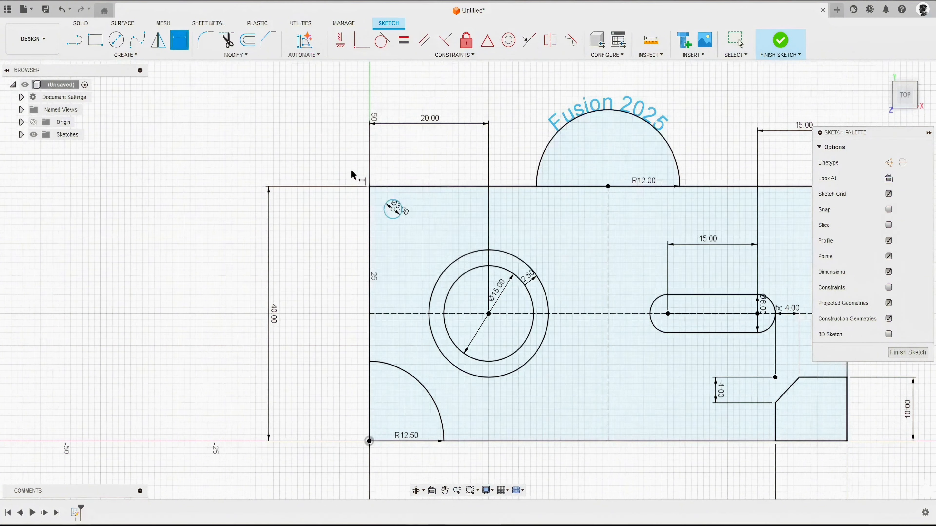
click(394, 212)
click(369, 206)
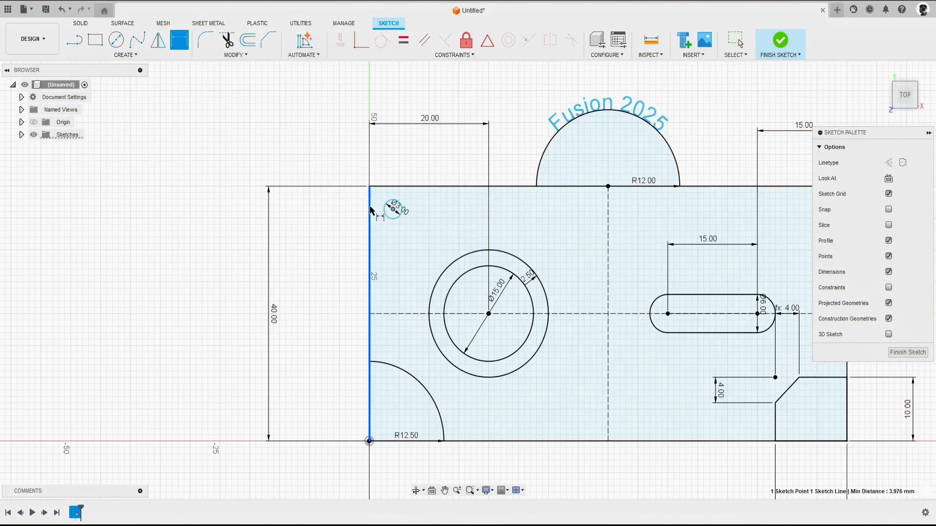
click(327, 154)
text(5)
key(Return)
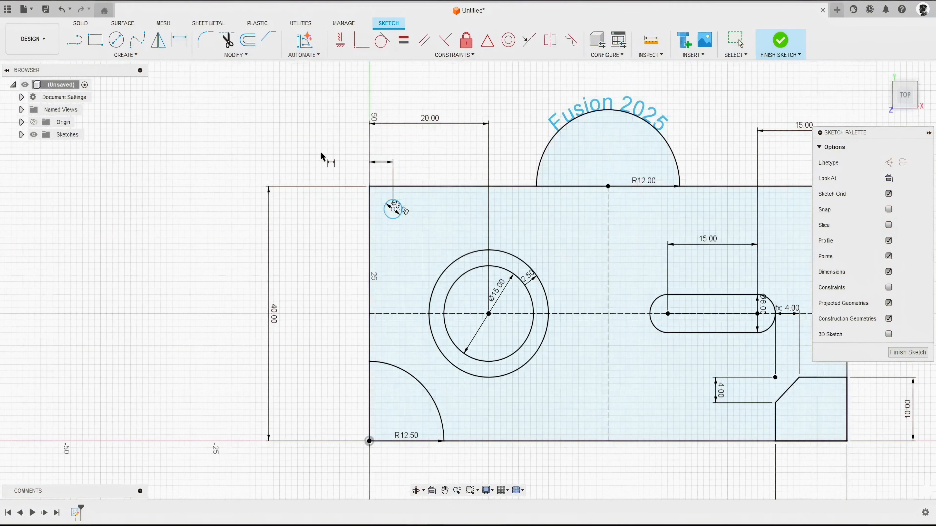
Step: Dimension the small circle's centre 5 mm from the plate's top edge
click(399, 209)
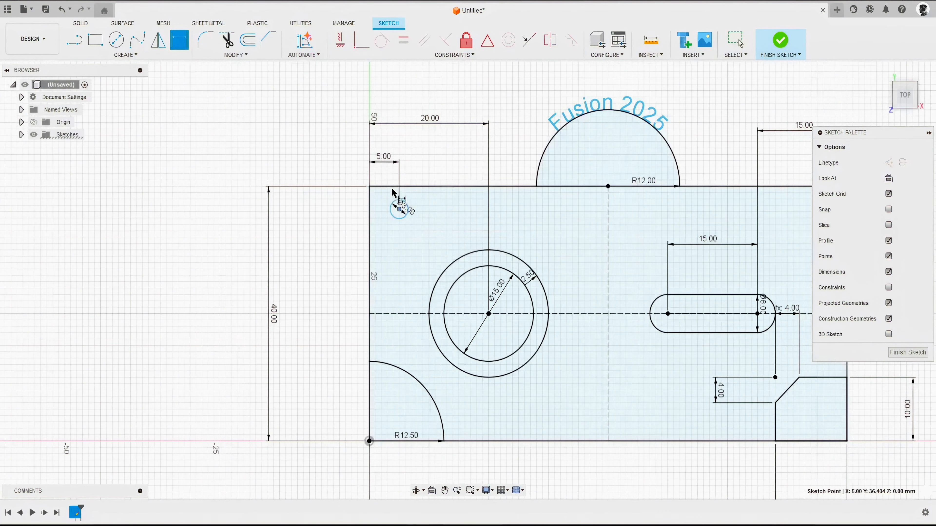
click(401, 187)
click(341, 200)
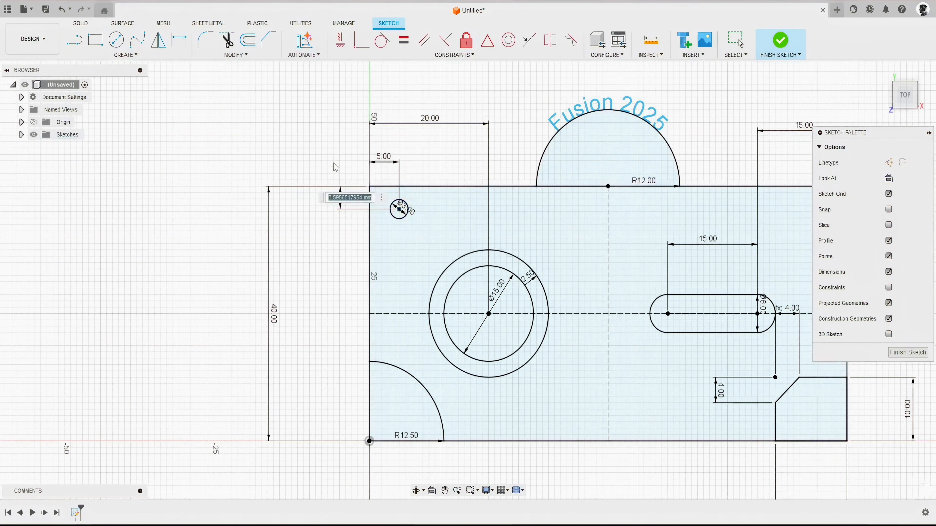
text(5)
key(Return)
Step: Mirror the 3 mm circle across the plate's horizontal centre line
scroll(259, 204, down, 2)
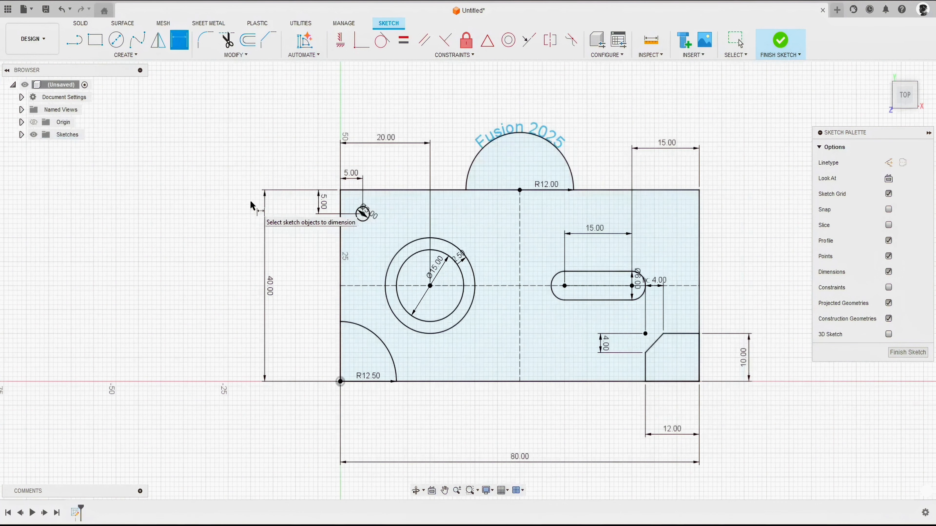
click(159, 46)
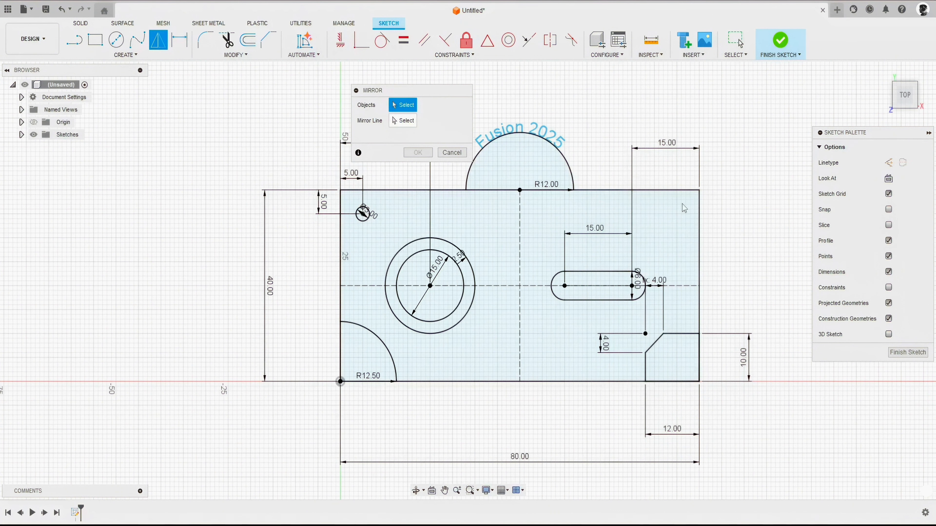
click(397, 123)
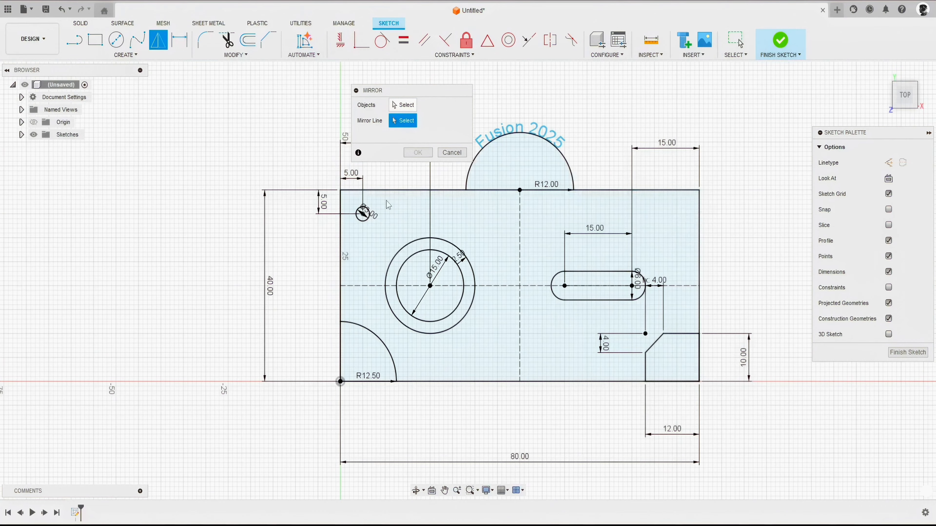
click(394, 106)
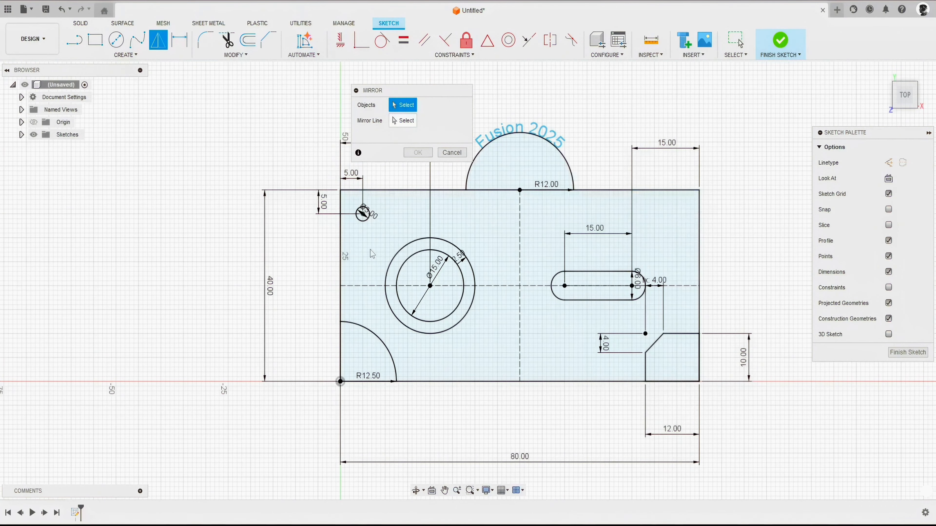
click(367, 209)
click(401, 126)
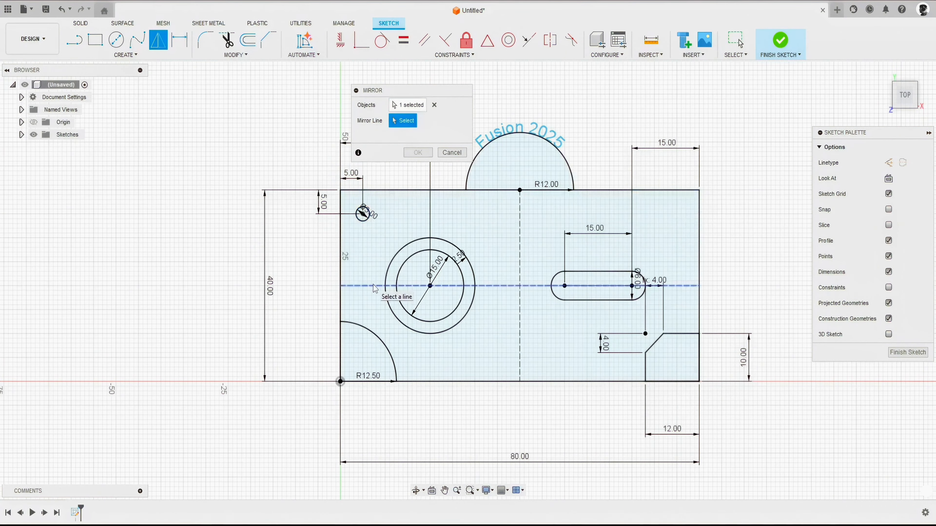
click(450, 286)
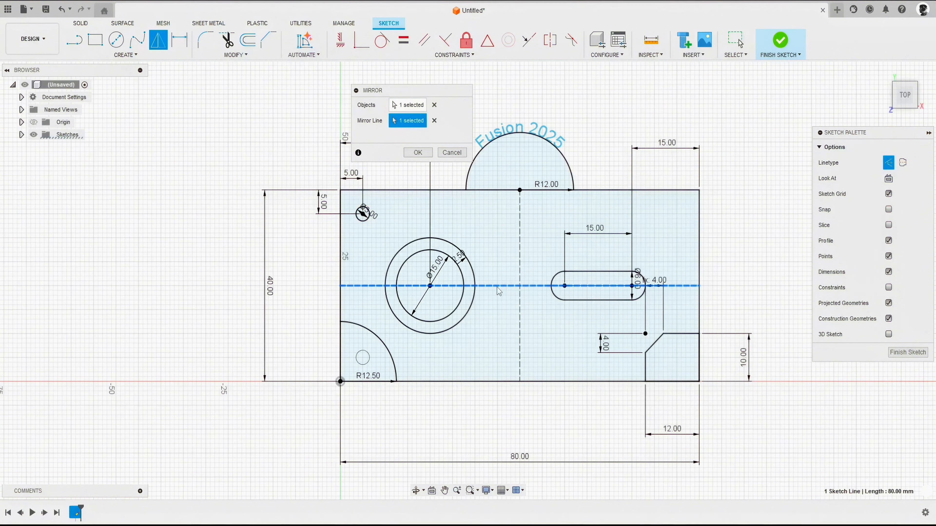
click(417, 152)
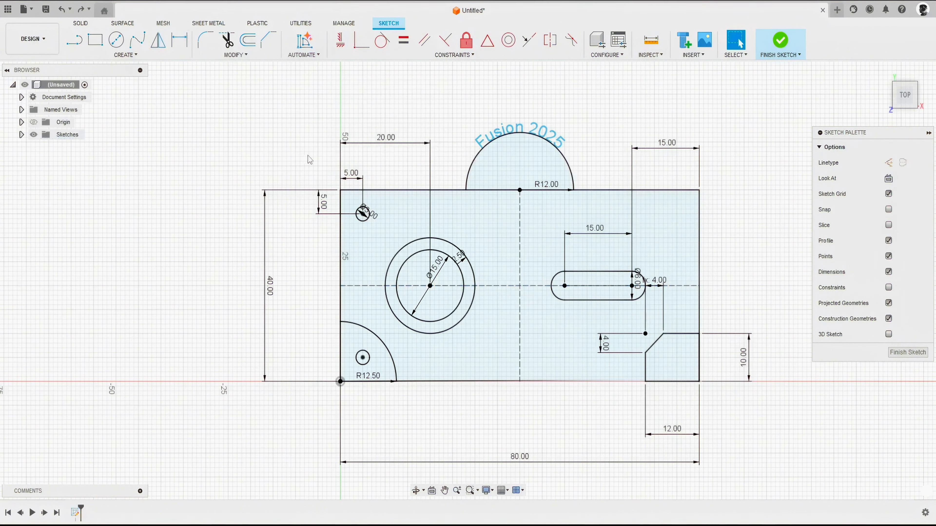
Step: Mirror both small circles on the plate's left side across the vertical centre line
right_click(299, 152)
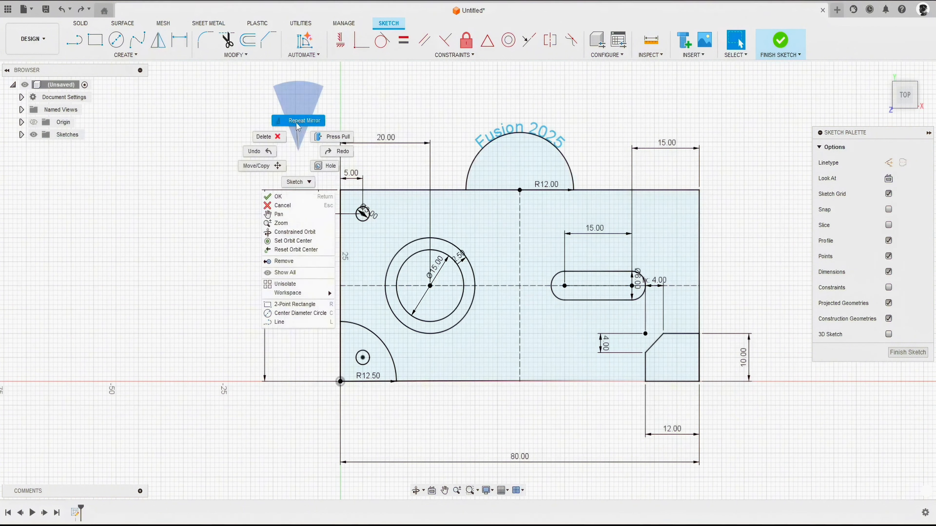
click(302, 121)
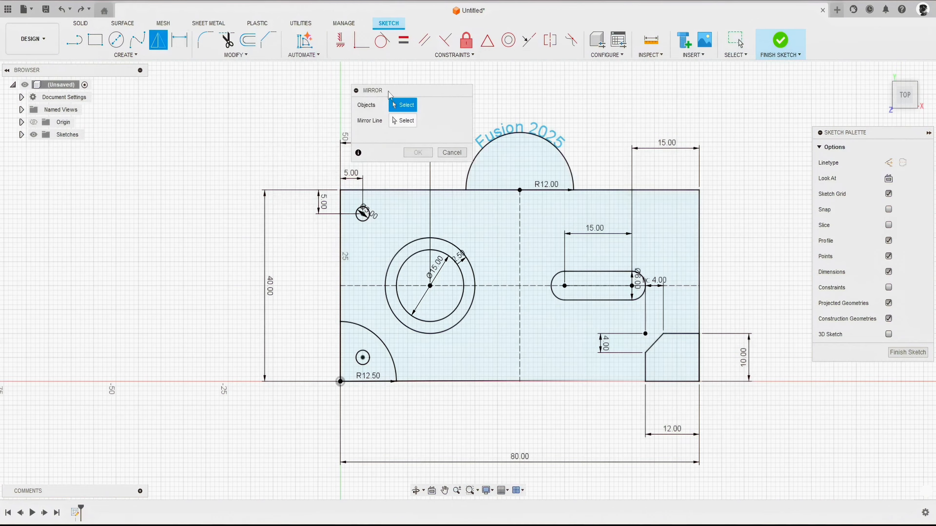
click(364, 215)
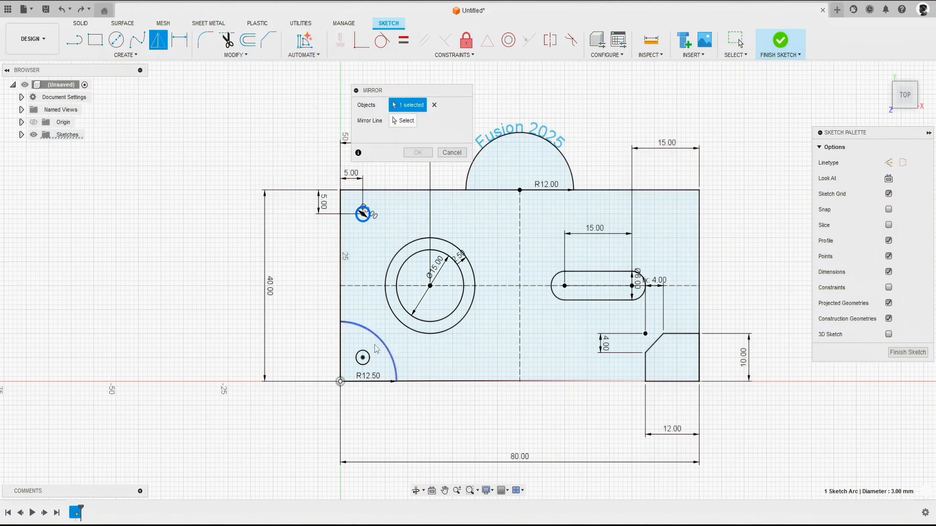
click(365, 357)
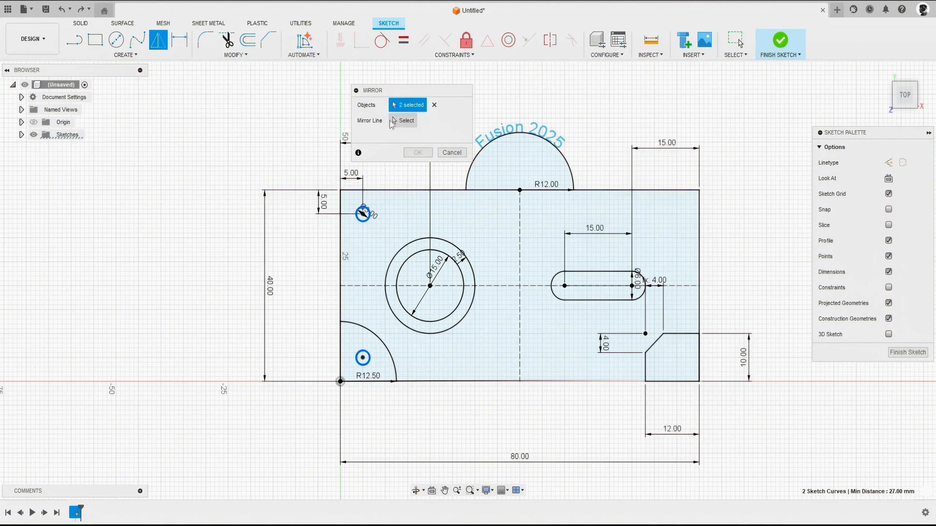
click(402, 121)
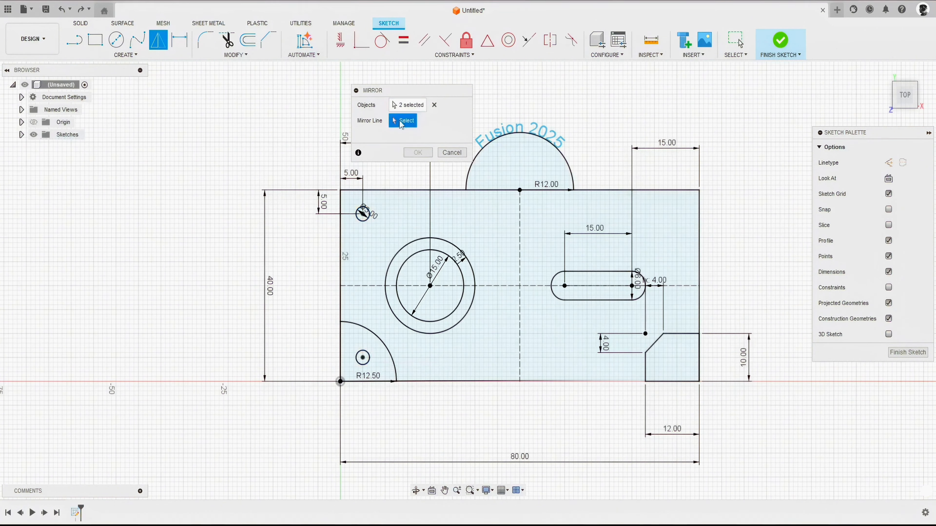
click(519, 238)
click(418, 153)
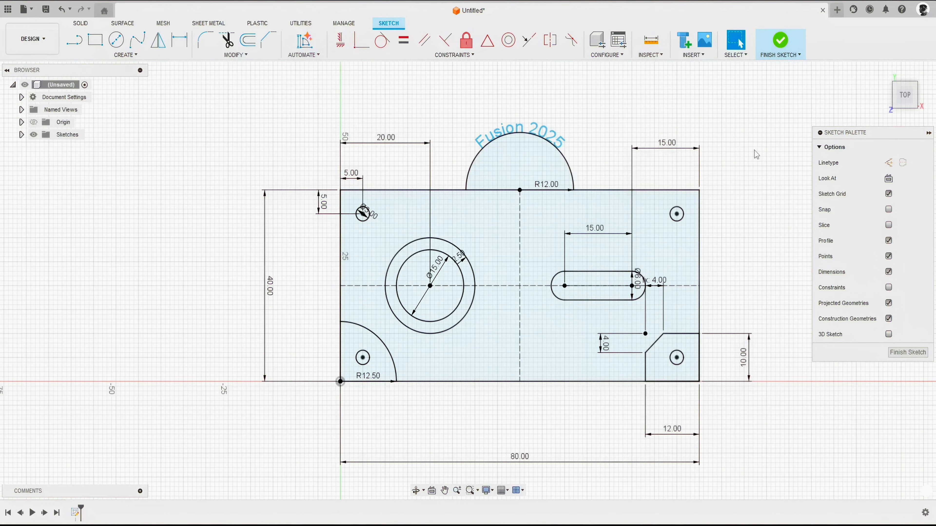
Step: Hide the sketch grid and tidy the placement of the upper 20 and 15 mm, R12, Ø3, 40 mm and Ø15 dimensions
scroll(376, 98, up, 2)
drag(383, 152, 384, 174)
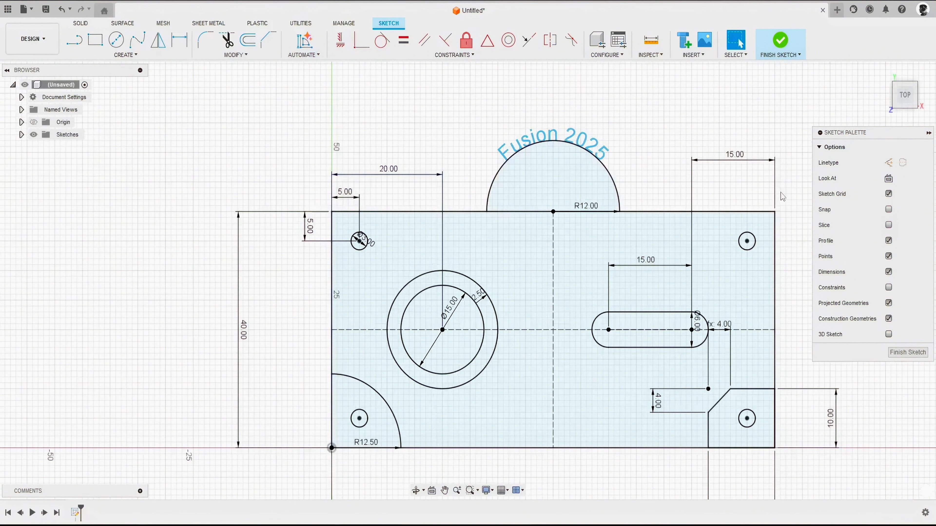
click(888, 193)
drag(735, 154, 730, 172)
drag(594, 205, 660, 149)
middle_drag(516, 240, 590, 189)
drag(442, 194, 463, 177)
drag(317, 281, 363, 281)
drag(523, 258, 534, 267)
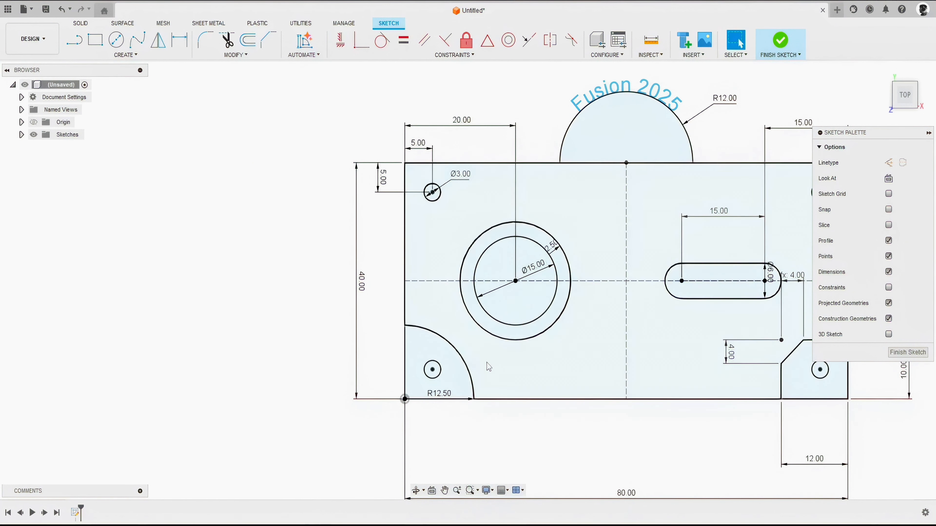
Step: Move the corner arc's R12.50 dimension outside the arc and bring the 12 mm and 80 mm dimensions closer to the plate's bottom edge
drag(441, 393, 512, 354)
middle_drag(516, 356, 475, 316)
drag(778, 419, 777, 379)
drag(586, 455, 588, 406)
Step: Reposition the chamfer's two 4 mm dimensions, the cutout's 10 mm height dimension and the slot's Ø6 dimension so they are clearly readable
middle_drag(700, 258, 499, 306)
drag(551, 283, 548, 321)
drag(489, 359, 517, 360)
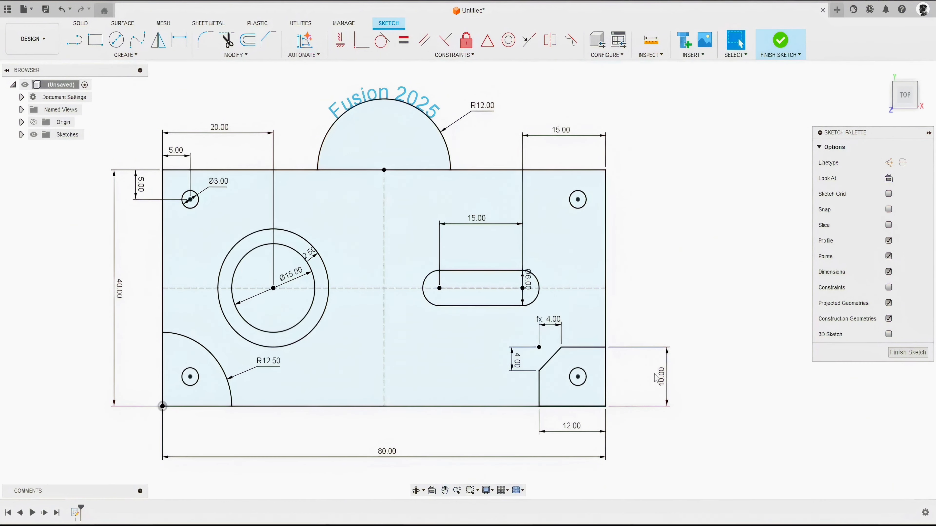
drag(662, 378, 626, 379)
middle_drag(553, 313, 605, 331)
drag(580, 309, 619, 280)
middle_drag(619, 280, 660, 265)
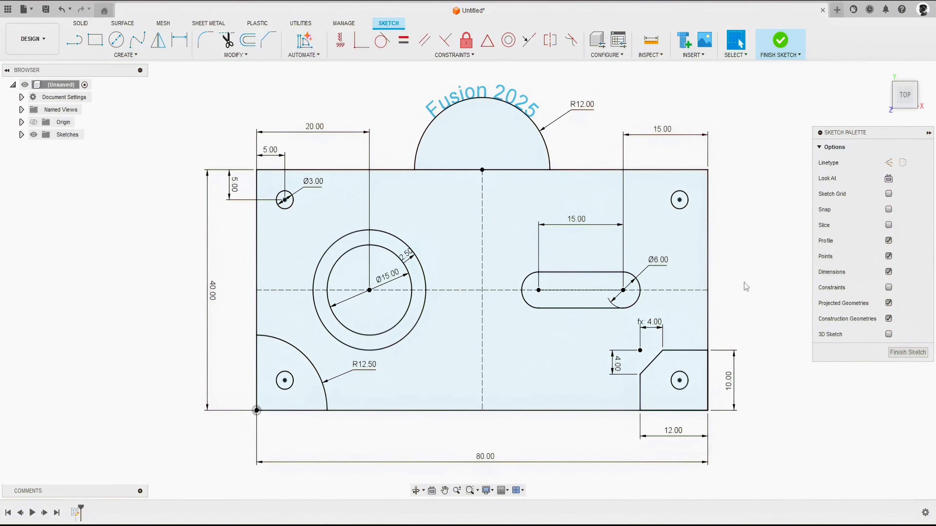